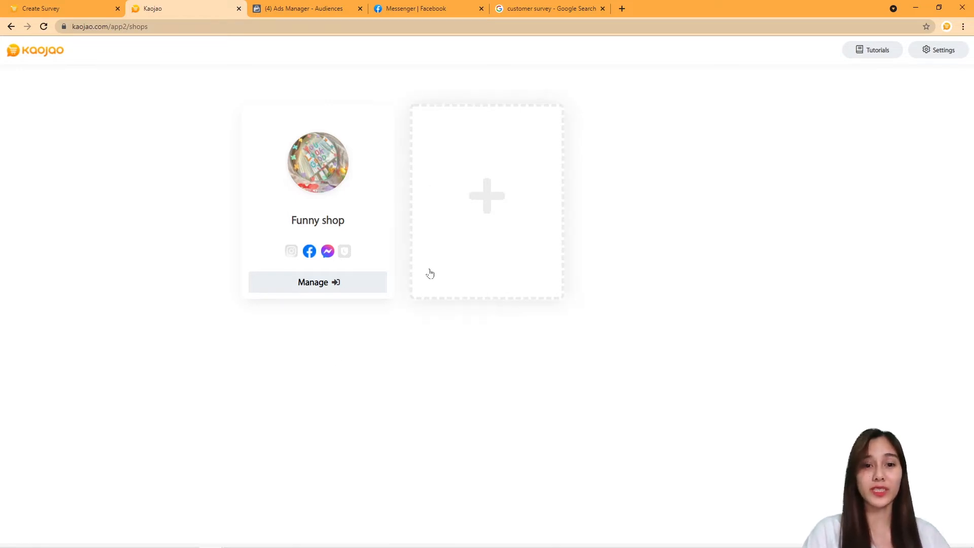
# Open the Survey / Quiz section for the Funny shop store.
pyautogui.click(348, 281)
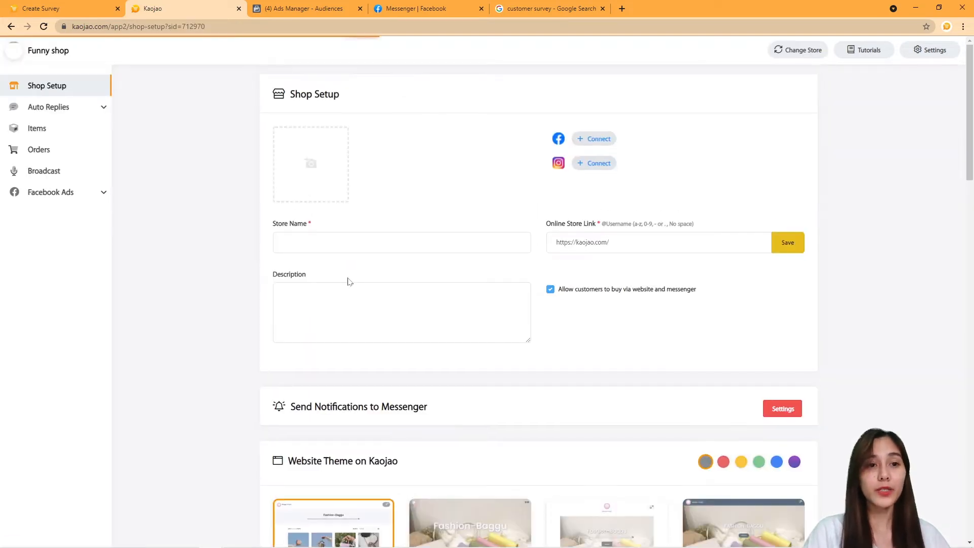
pyautogui.click(103, 117)
pyautogui.click(95, 218)
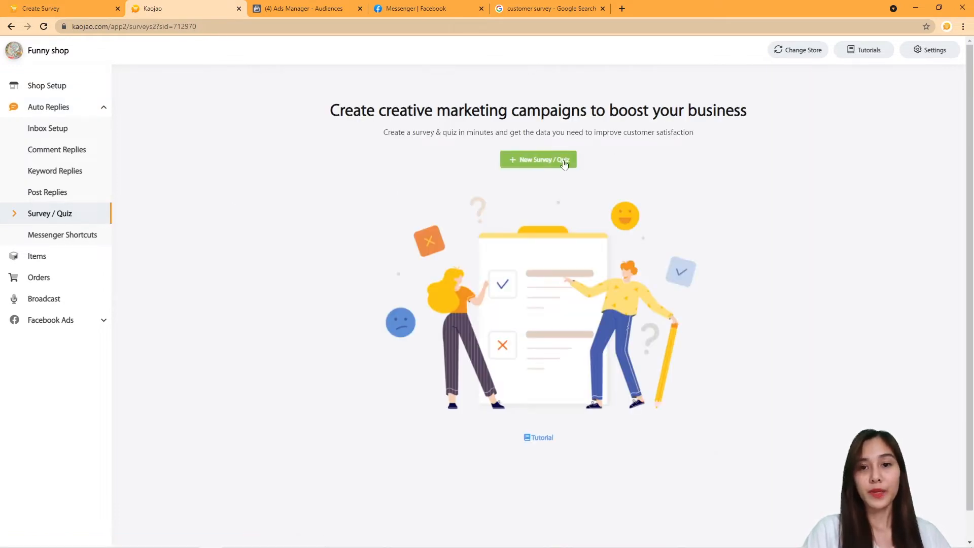
# Create and save a new survey named "Customer Feedback".
pyautogui.click(561, 163)
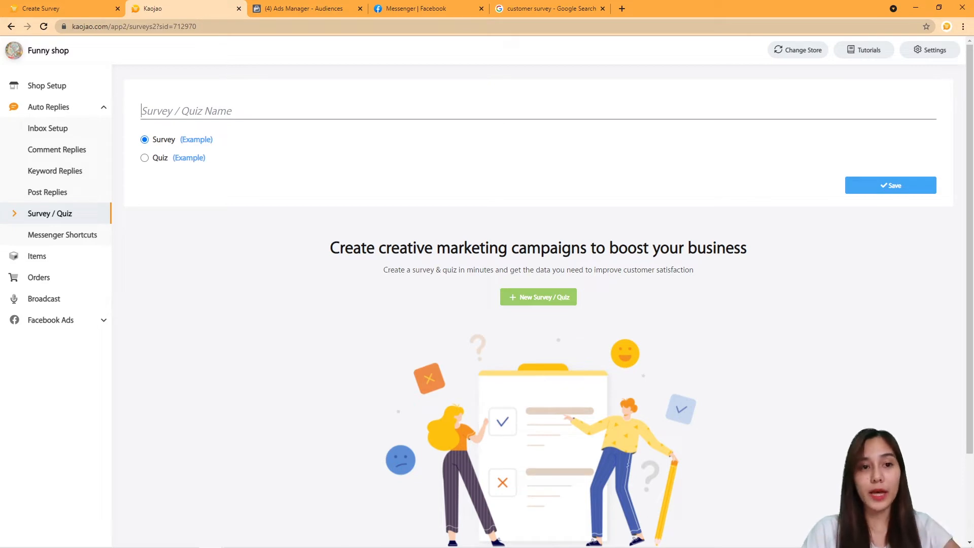
pyautogui.write('Custo')
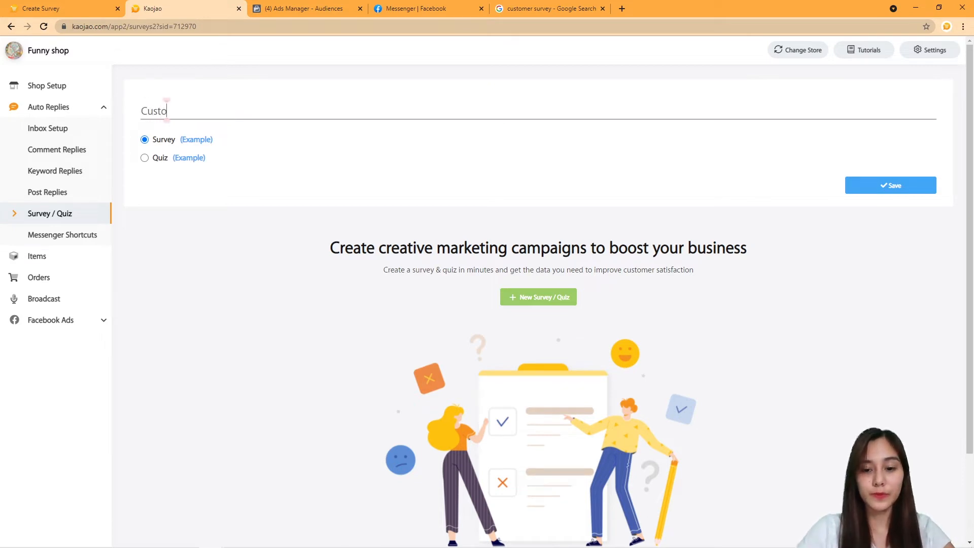
pyautogui.write('mer Feedb')
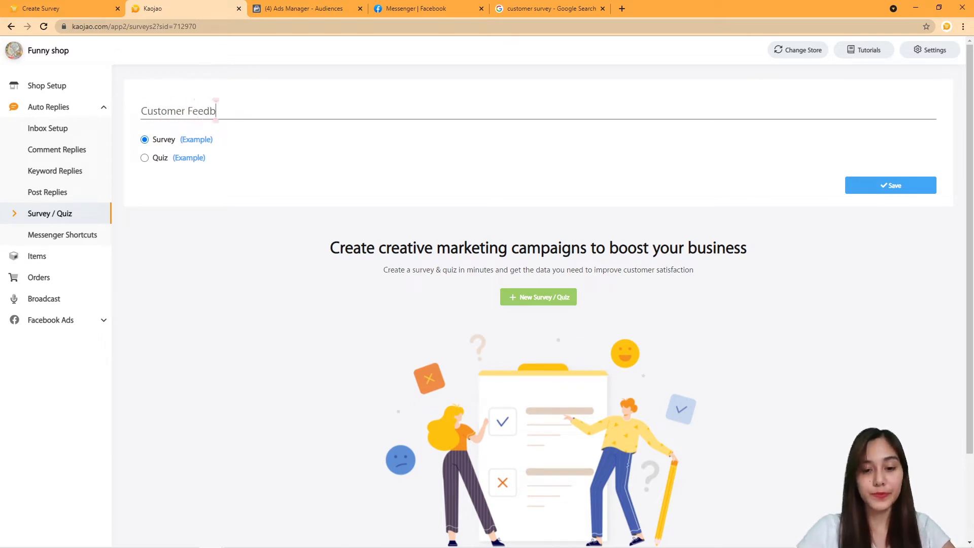
pyautogui.write('ack')
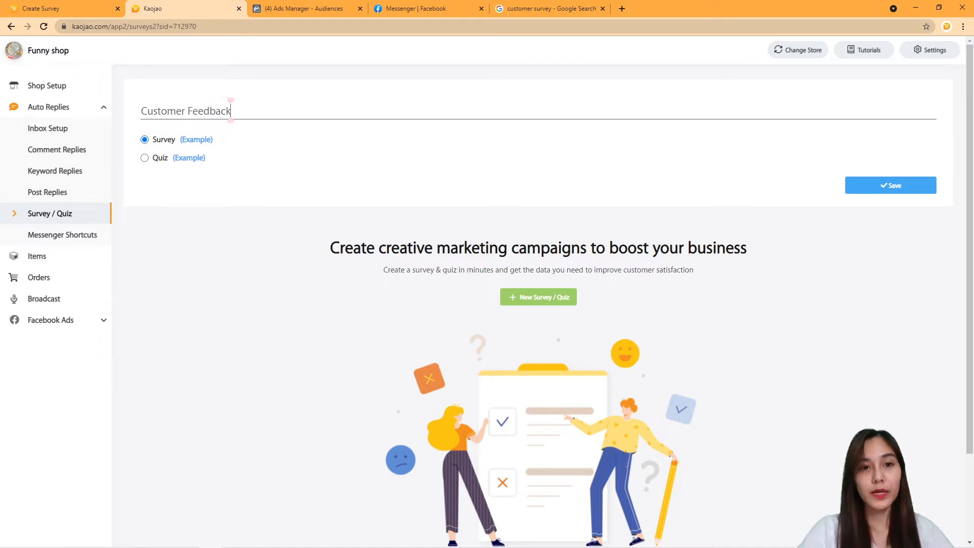
pyautogui.click(902, 191)
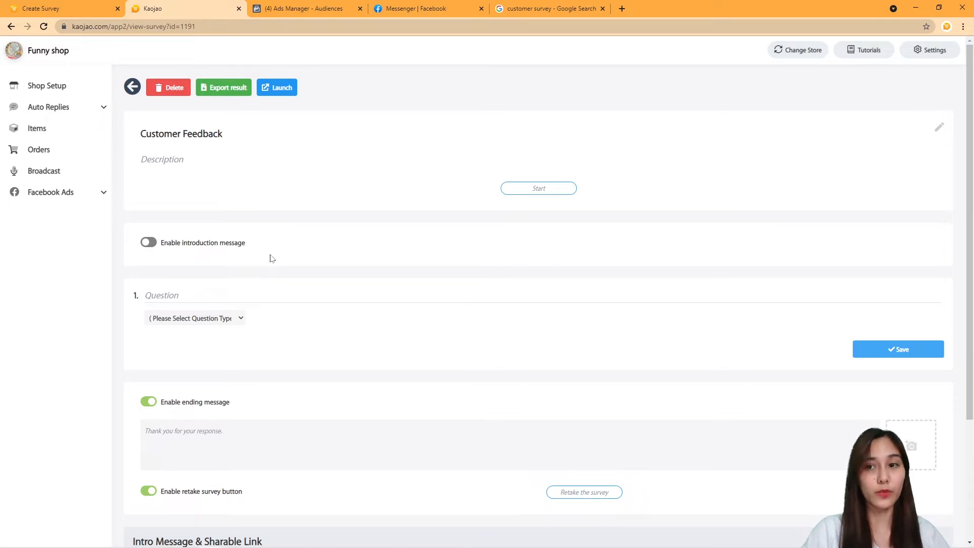
# Open the Customer Feedback survey's description for editing.
pyautogui.click(939, 128)
pyautogui.click(158, 159)
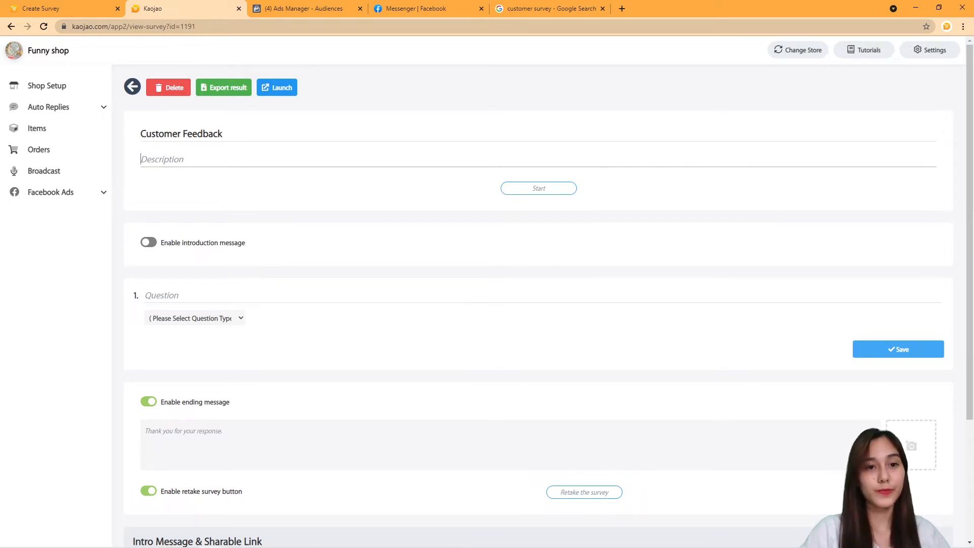
pyautogui.write('Your')
pyautogui.press('BackSpace')
pyautogui.press('BackSpace')
pyautogui.press('BackSpace')
pyautogui.press('BackSpace')
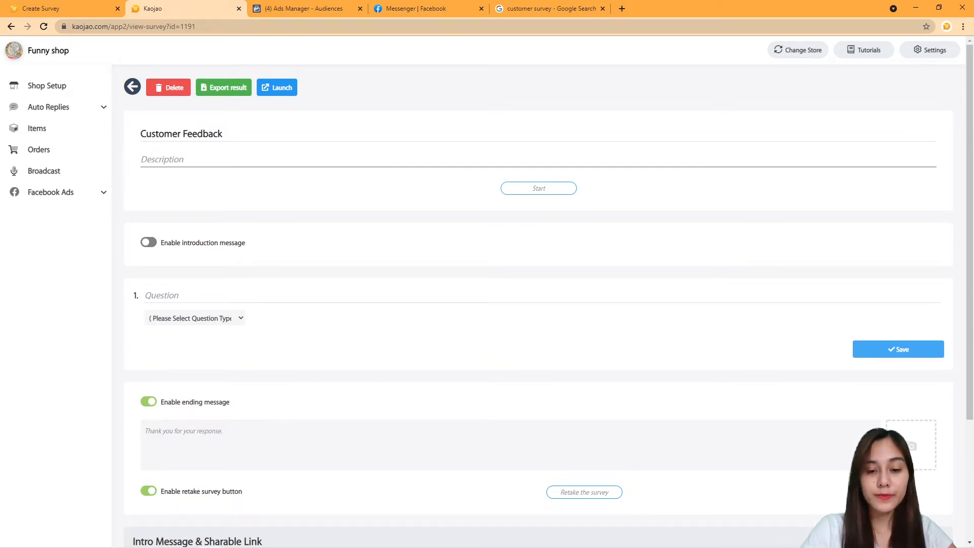
pyautogui.write('Give')
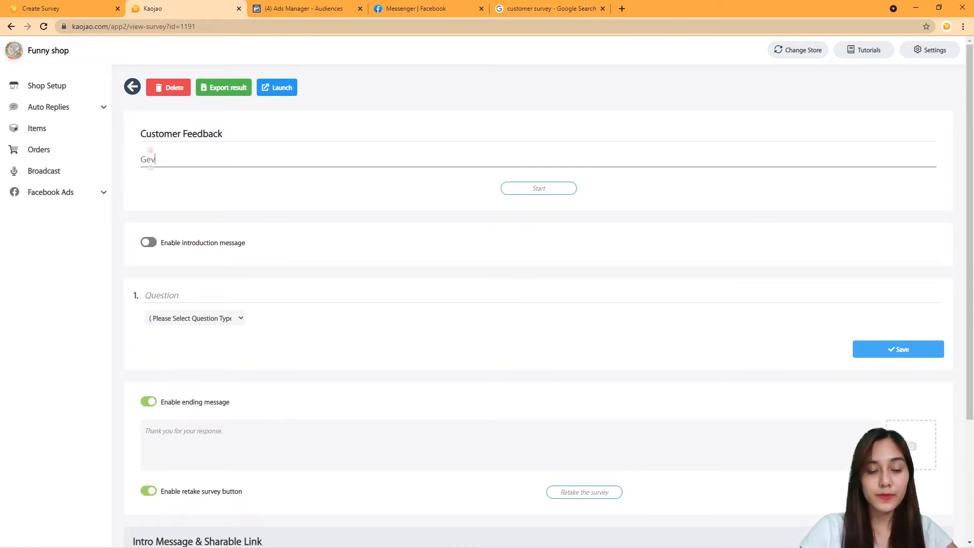
pyautogui.press('BackSpace')
pyautogui.press('BackSpace')
pyautogui.press('BackSpace')
pyautogui.press('BackSpace')
# Enter the description "20% off for anyone who complete the survey!" and label the survey's start button "Start".
pyautogui.write('20')
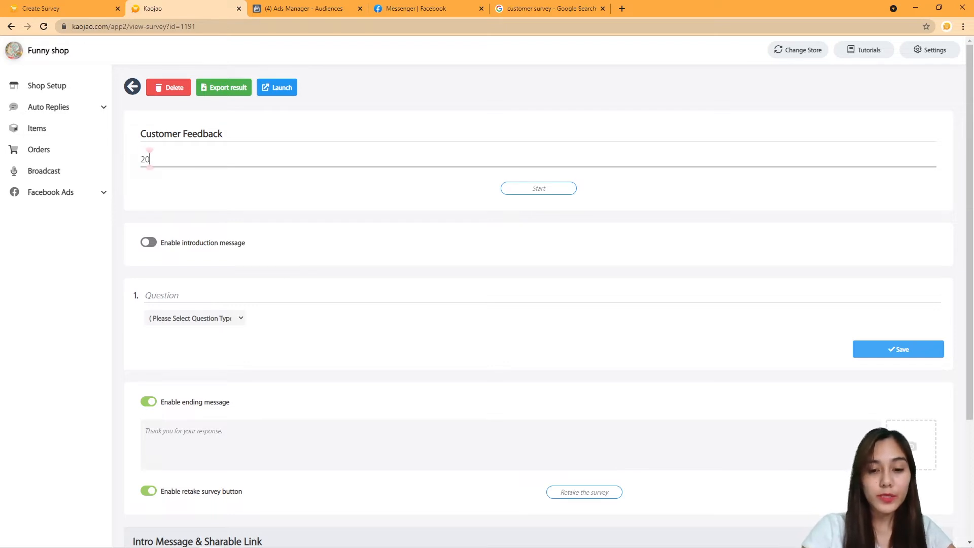
pyautogui.write('%')
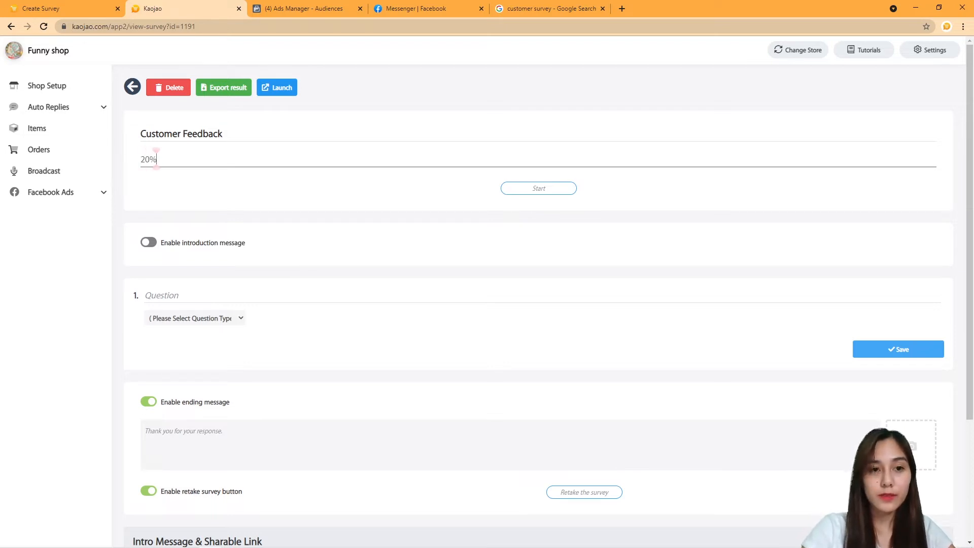
pyautogui.write(' off f')
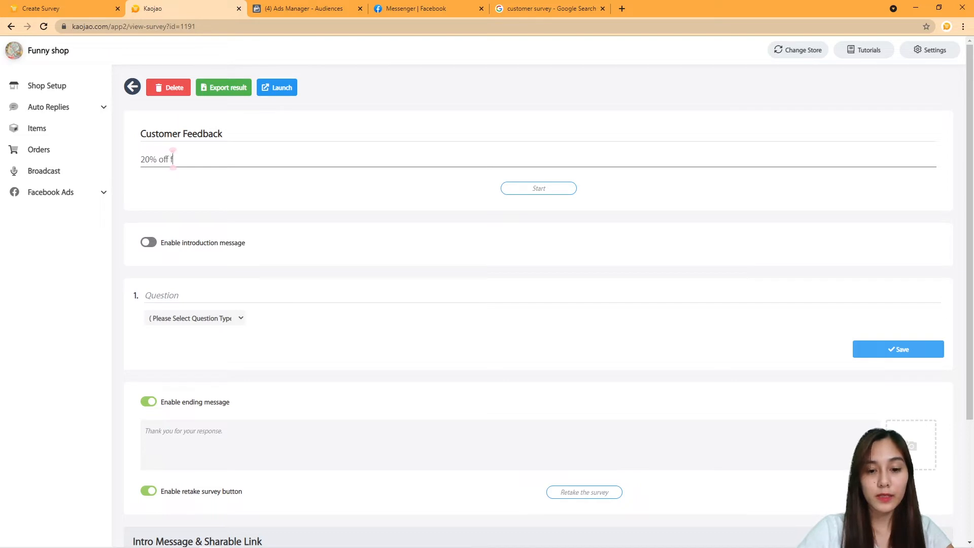
pyautogui.write('or anyon')
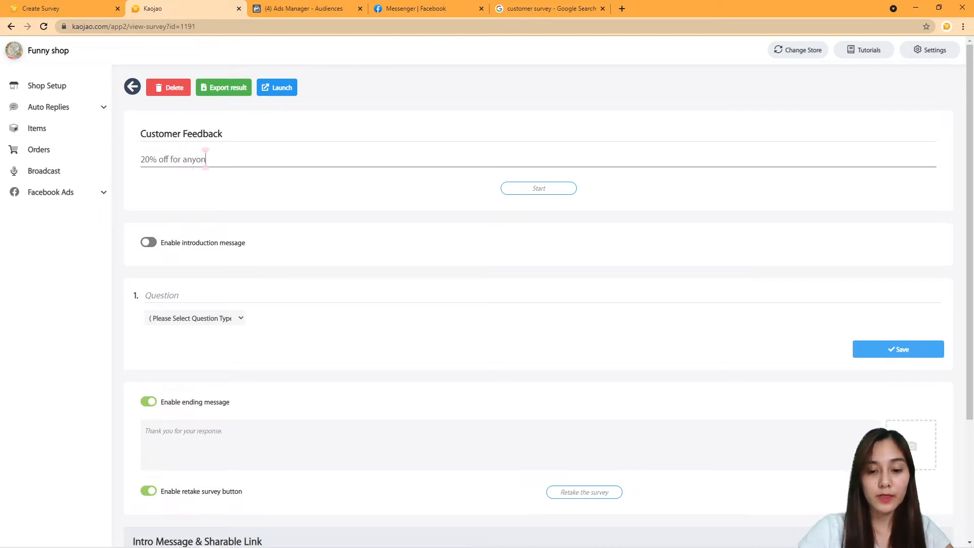
pyautogui.write('e who co')
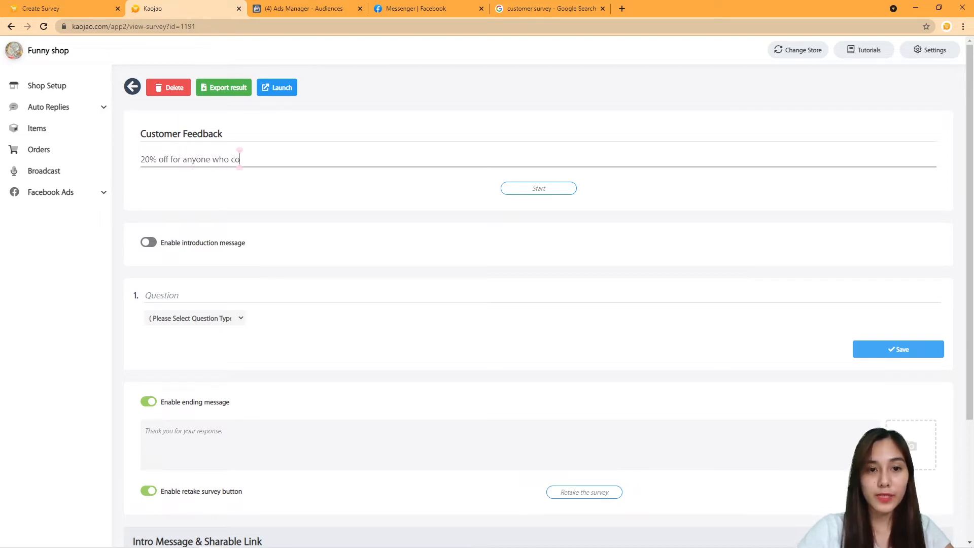
pyautogui.write('mplted')
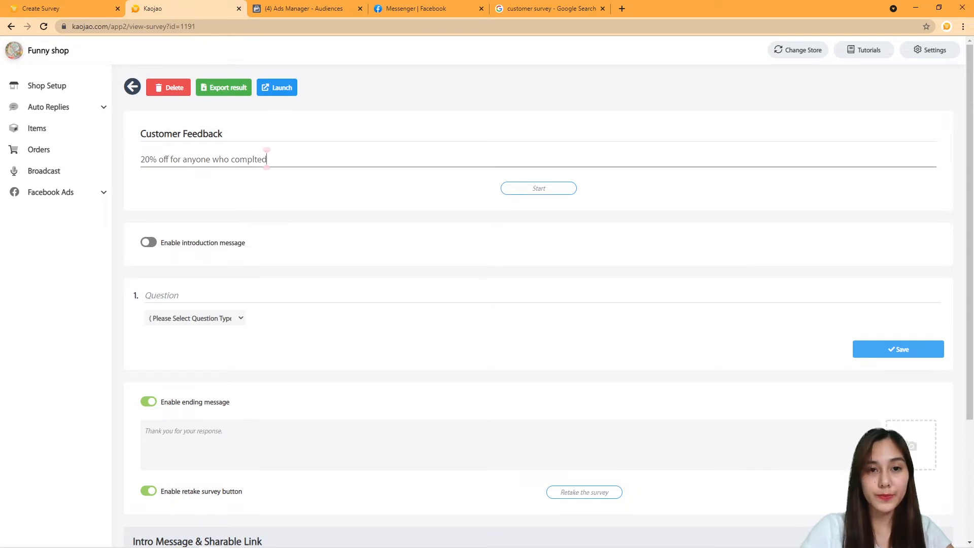
pyautogui.press('BackSpace')
pyautogui.press('BackSpace')
pyautogui.press('BackSpace')
pyautogui.write('e')
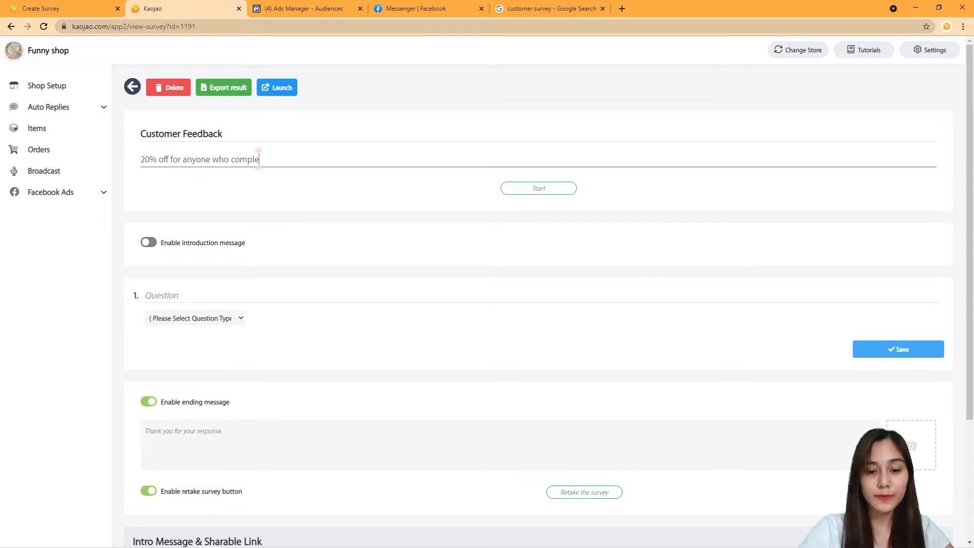
pyautogui.write('te')
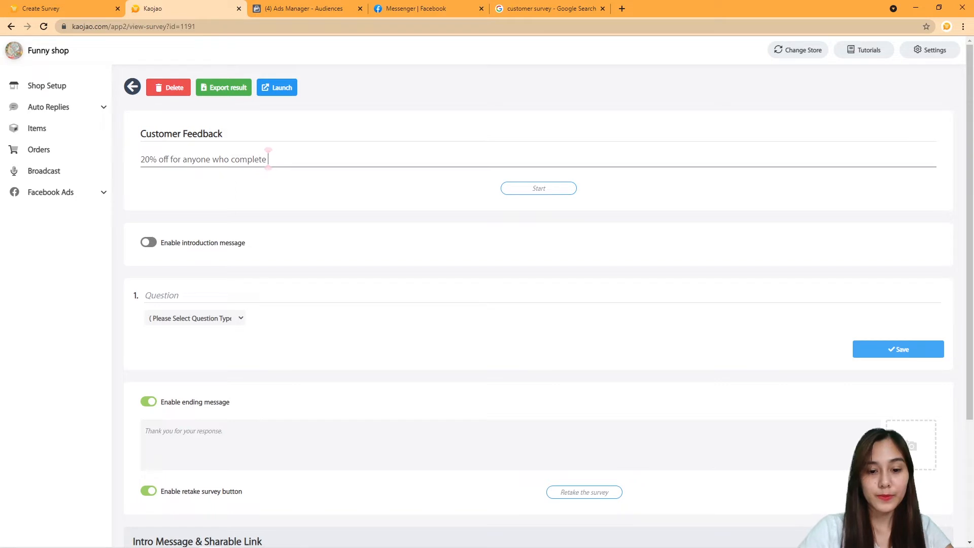
pyautogui.write(' the surve')
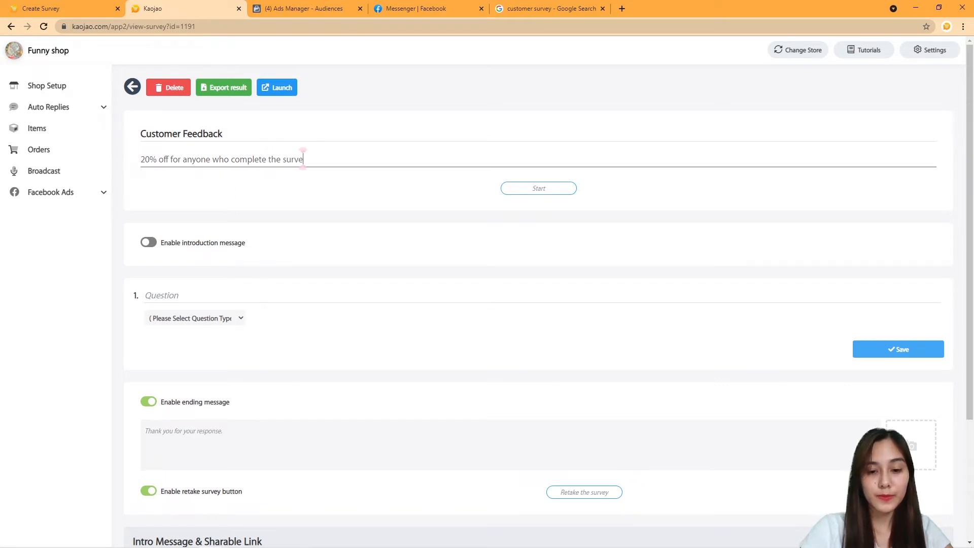
pyautogui.write('y.')
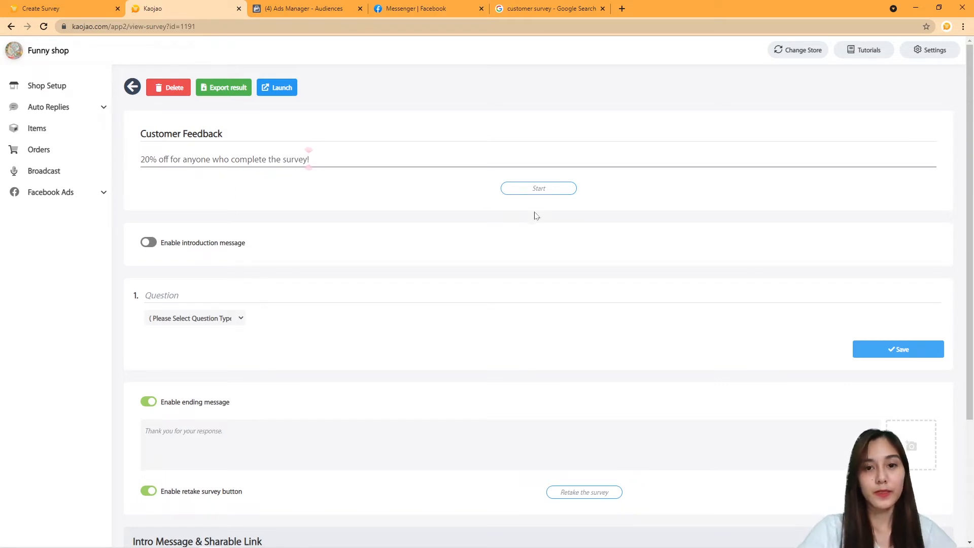
pyautogui.click(556, 191)
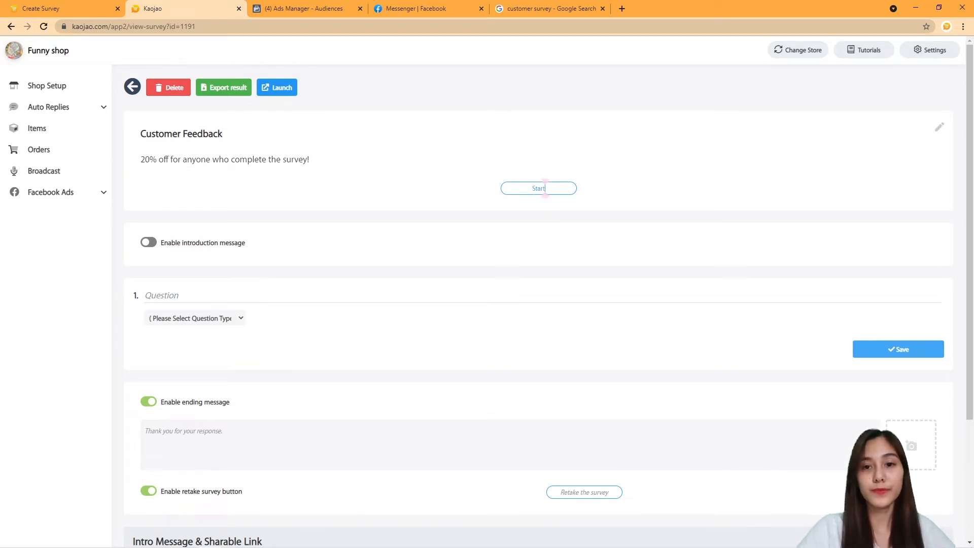
# Enter "Customer Service" as the first question and set its question type to Multiple Choice.
pyautogui.scroll(-1, 380, 218)
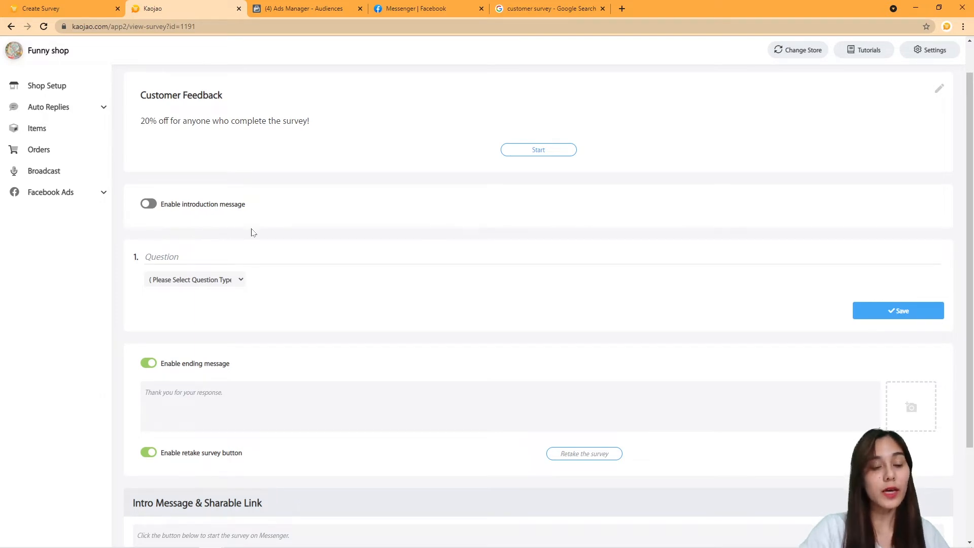
pyautogui.scroll(-2, 253, 228)
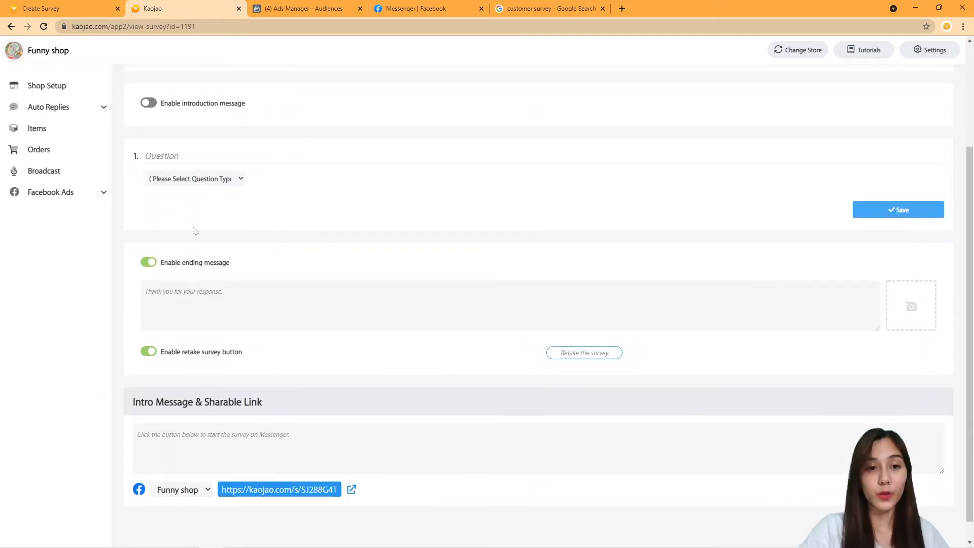
pyautogui.click(173, 157)
pyautogui.write('Cus')
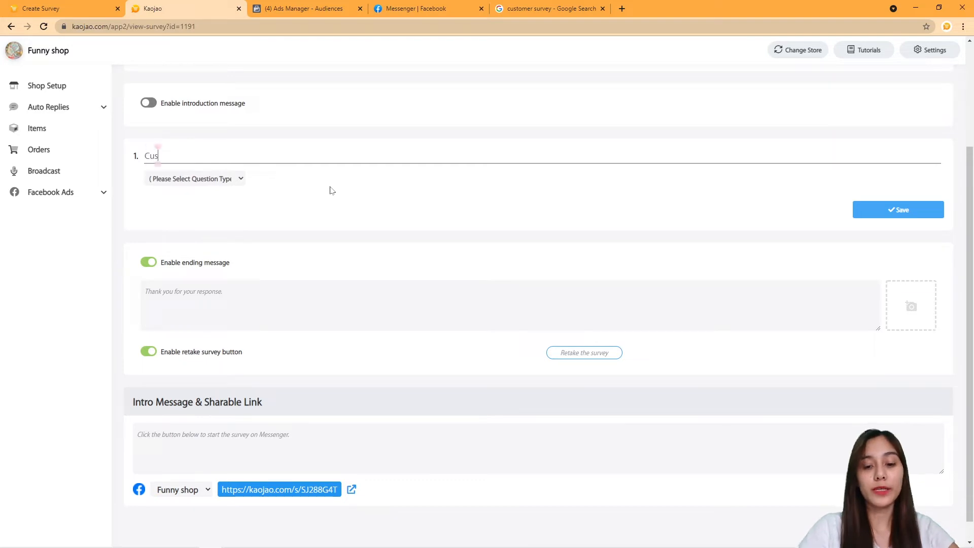
pyautogui.write('tomer Servive')
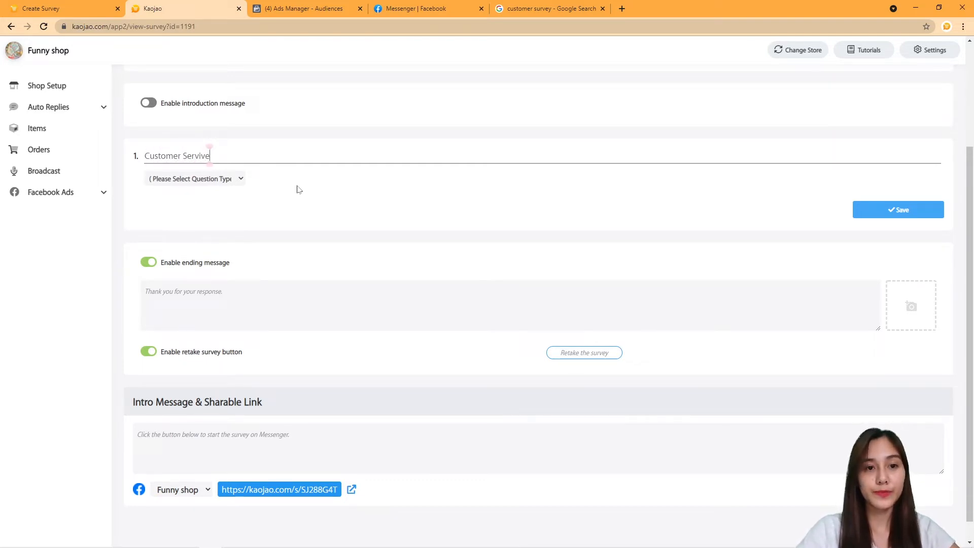
pyautogui.press('BackSpace')
pyautogui.press('BackSpace')
pyautogui.write('ce')
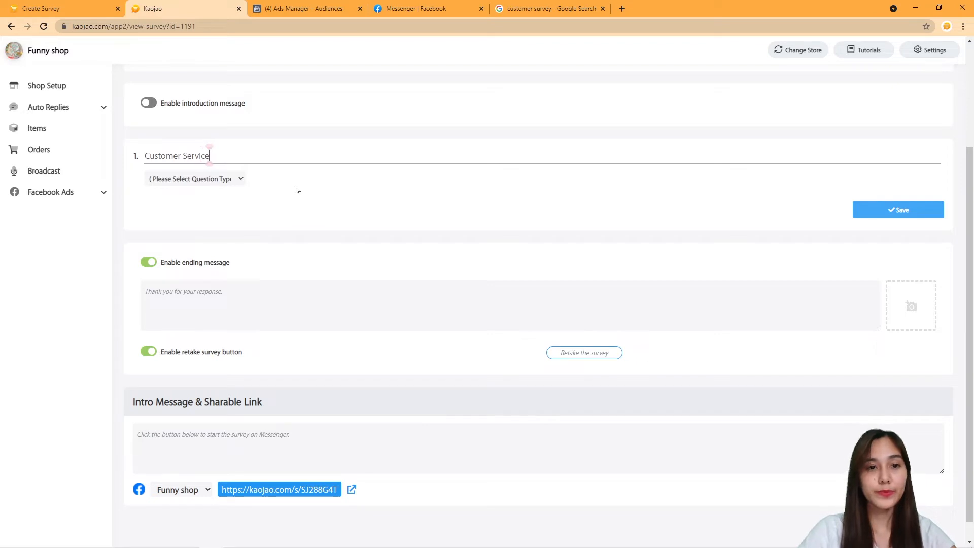
pyautogui.click(234, 180)
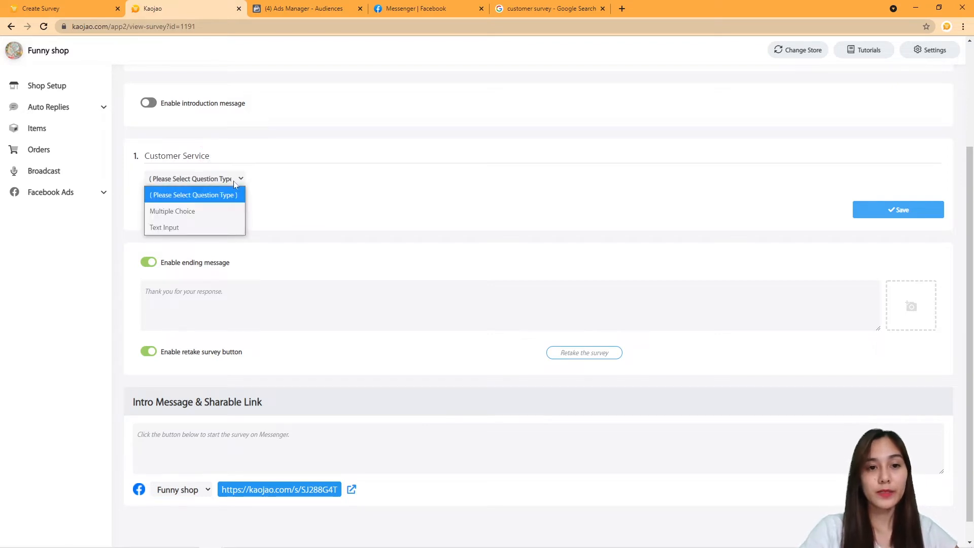
pyautogui.click(222, 212)
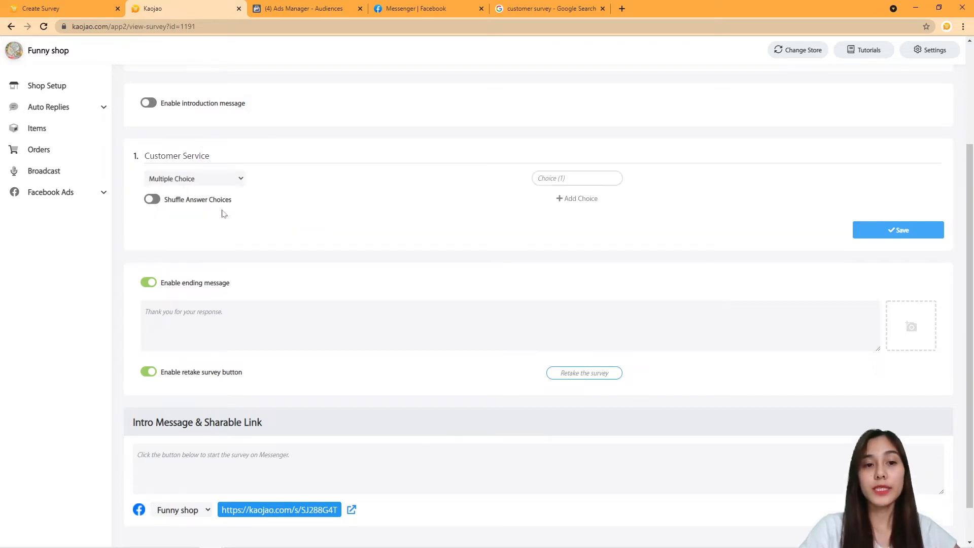
# Try the Text Input type on the first question and return it to Multiple Choice.
pyautogui.click(185, 178)
pyautogui.click(198, 230)
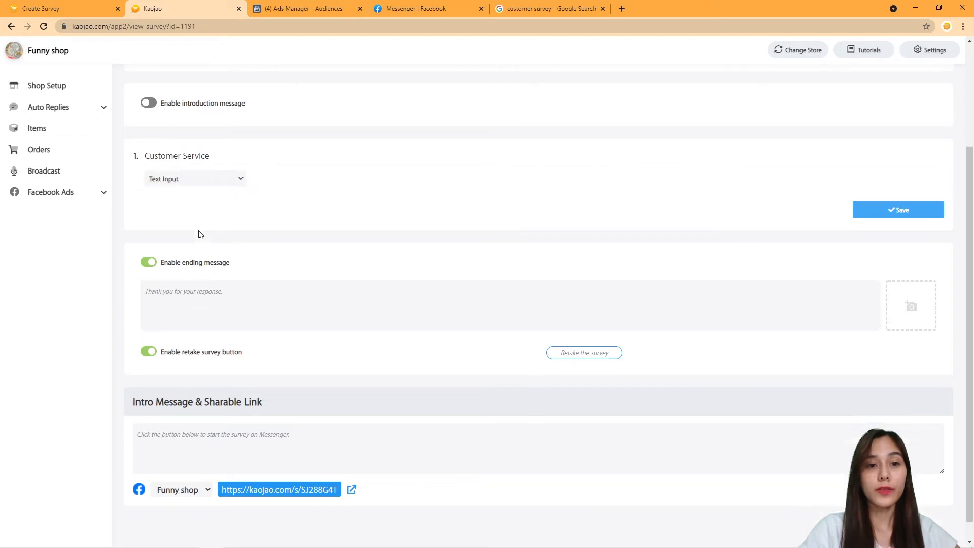
pyautogui.click(215, 183)
pyautogui.click(209, 212)
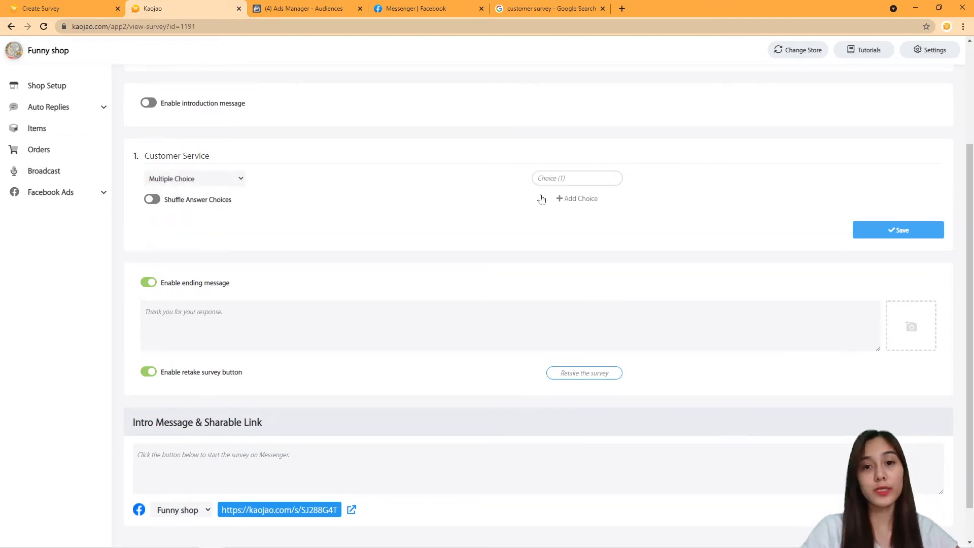
# Add the answer choices "Good" and "Excellent" to the Customer Service question.
pyautogui.click(553, 178)
pyautogui.write('Good')
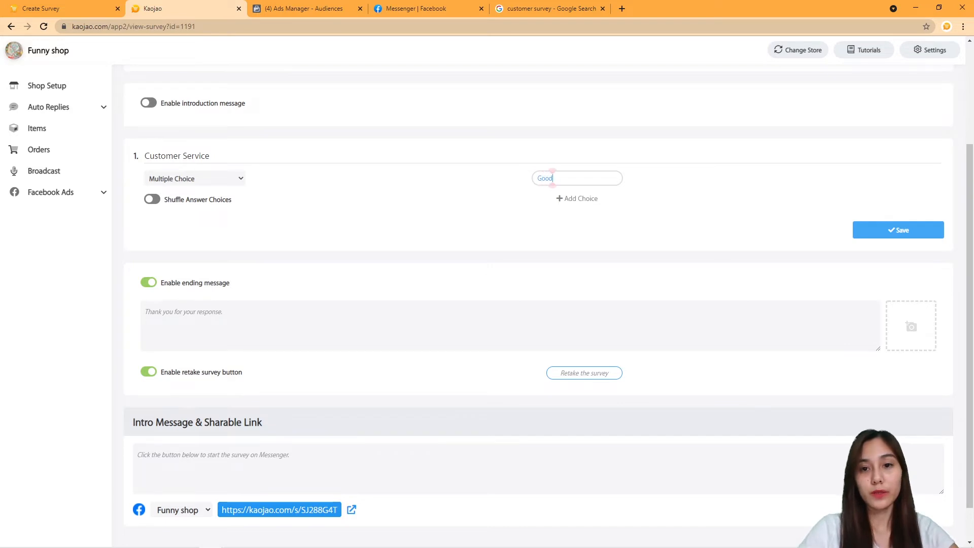
pyautogui.click(574, 197)
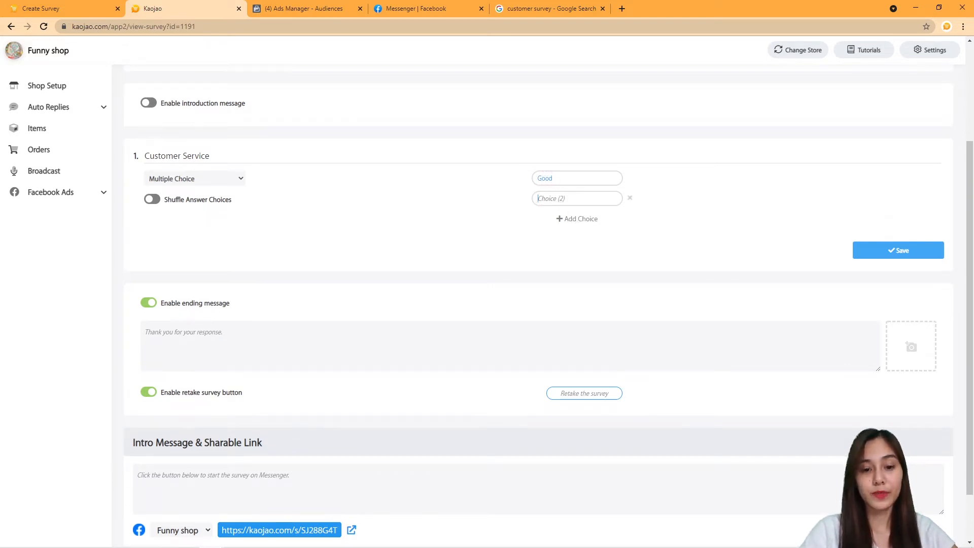
pyautogui.click(540, 198)
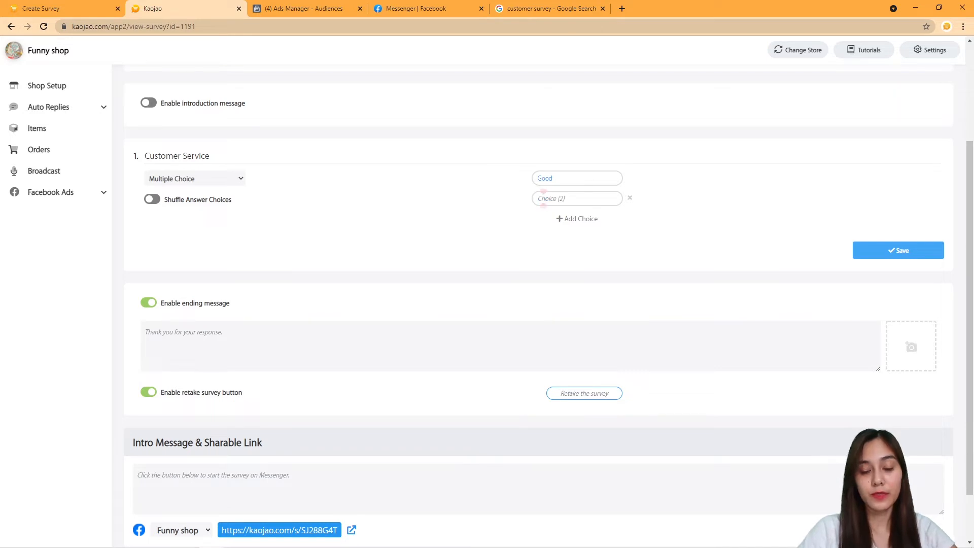
pyautogui.write('Exc')
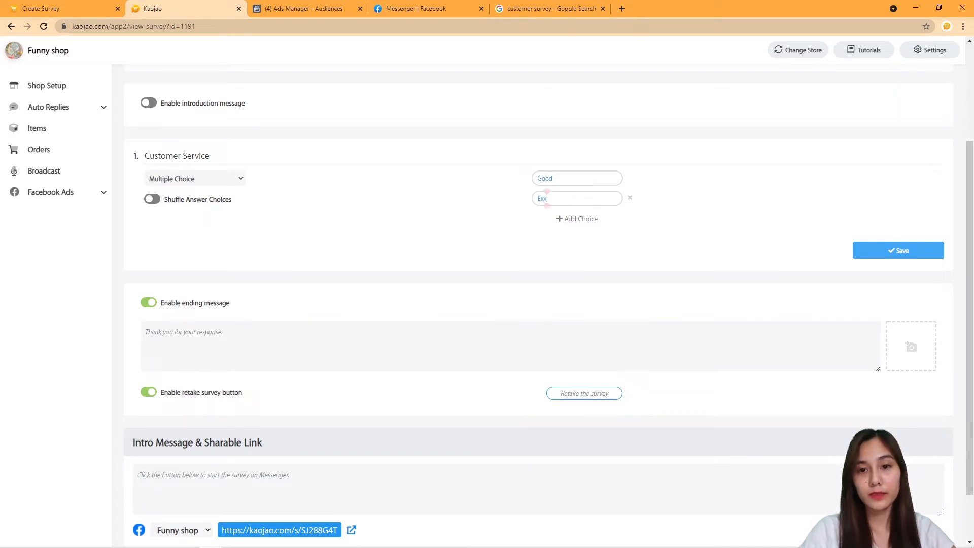
pyautogui.write('ellent')
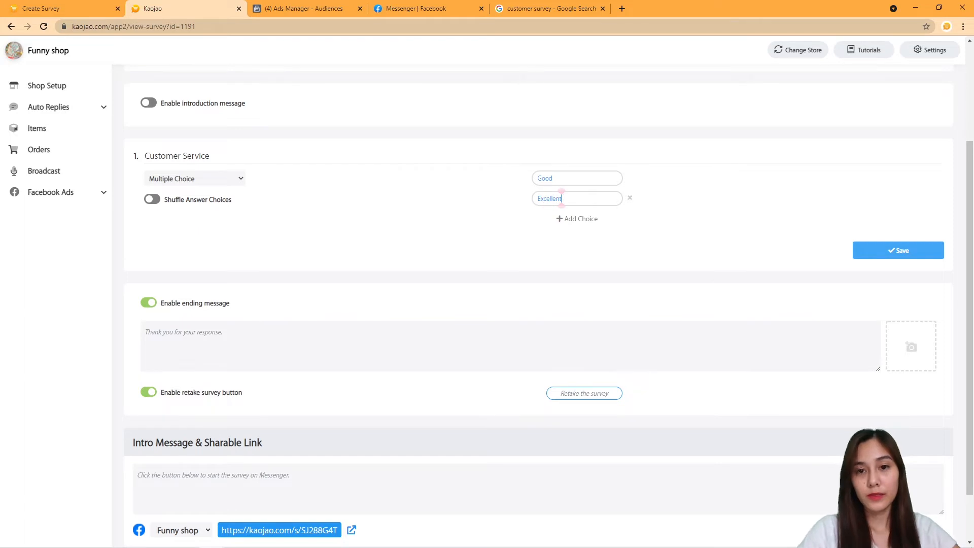
# Add "Not bad" and "Worst" as the third and fourth answer choices of the Customer Service question.
pyautogui.click(587, 219)
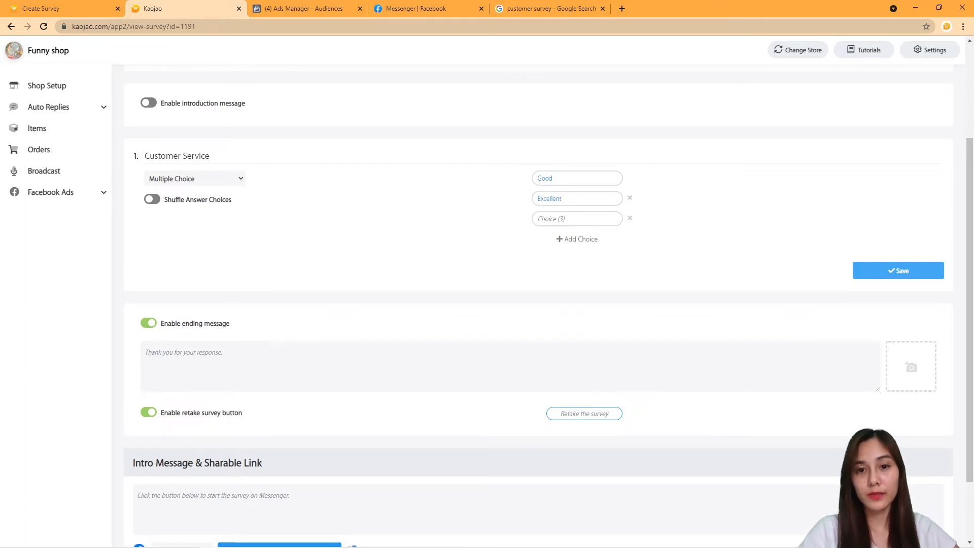
pyautogui.write('Not bad')
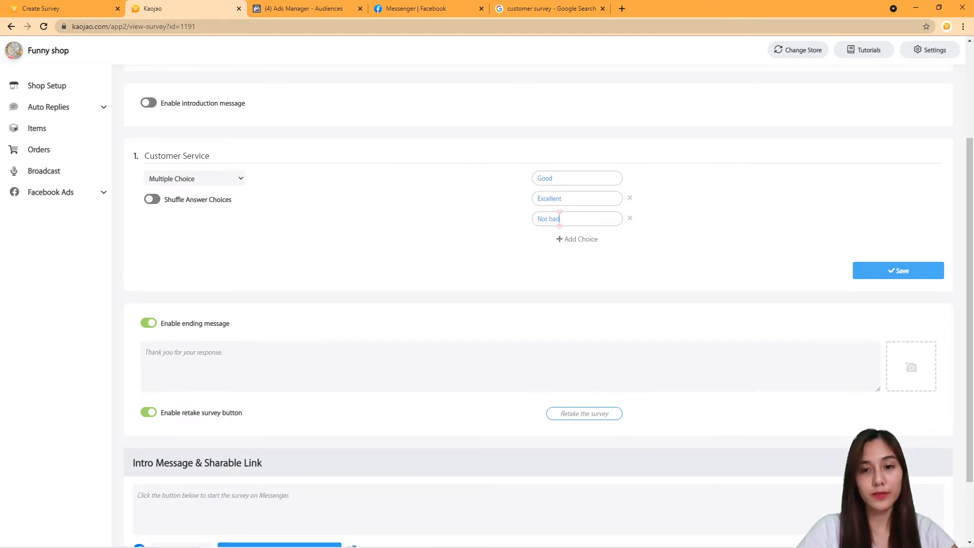
pyautogui.click(578, 239)
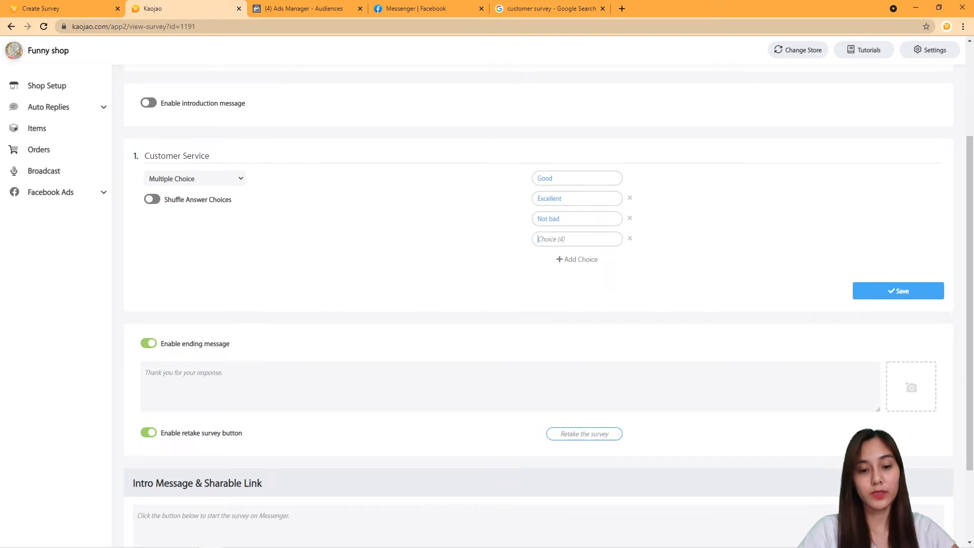
pyautogui.write('worst')
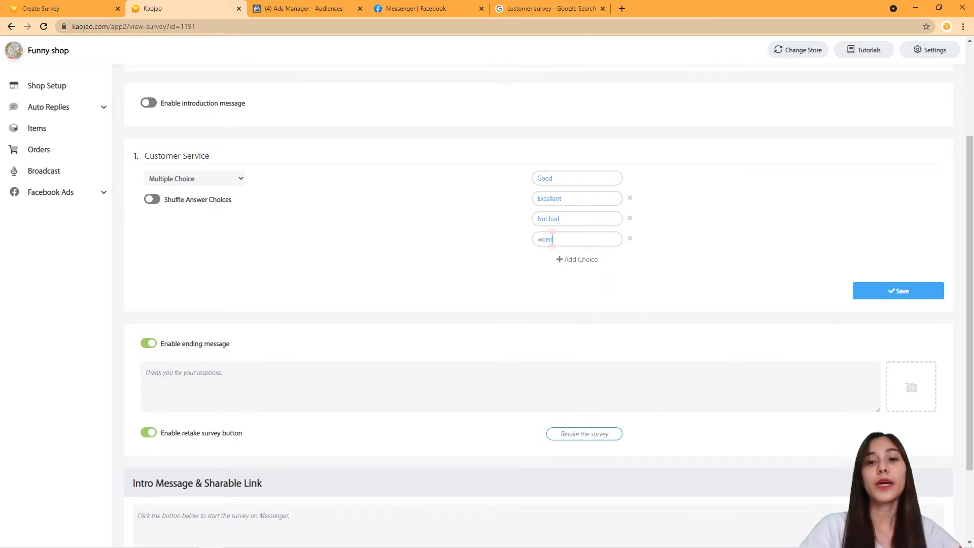
pyautogui.click(541, 239)
pyautogui.press('BackSpace')
pyautogui.write('W')
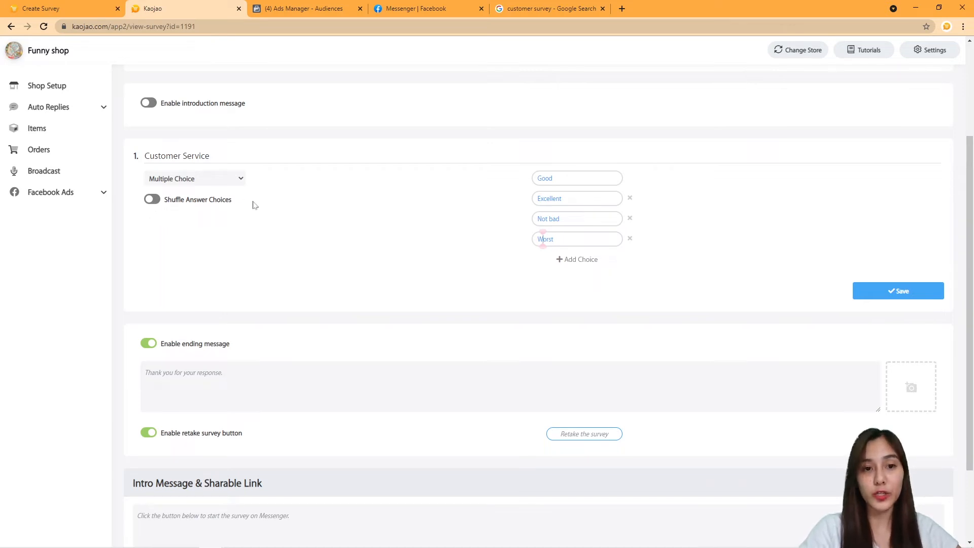
# Enable shuffling of the answer choices for the Customer Service question and save the question.
pyautogui.click(154, 199)
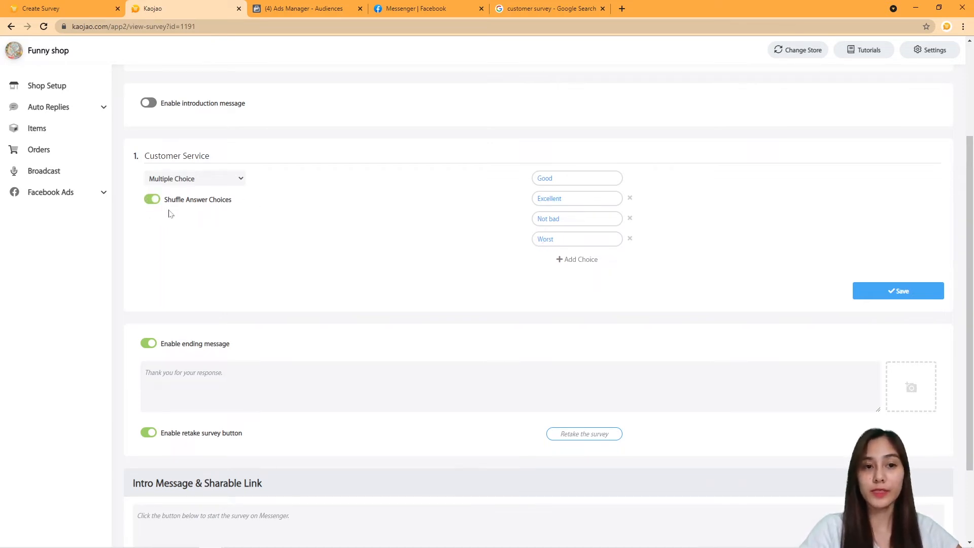
pyautogui.scroll(-2, 331, 255)
pyautogui.click(900, 188)
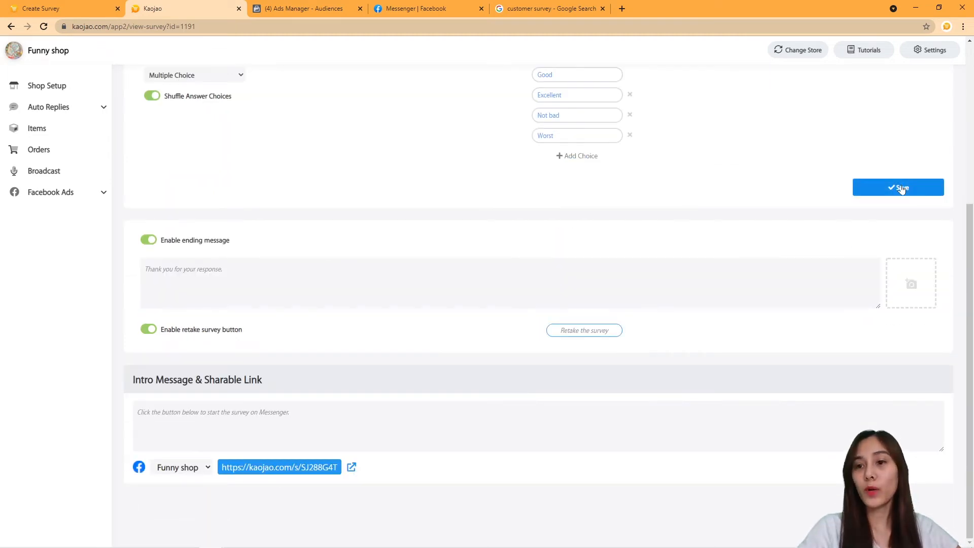
# Enter "Product quality" as the second question and set its question type to Text Input.
pyautogui.scroll(2, 233, 259)
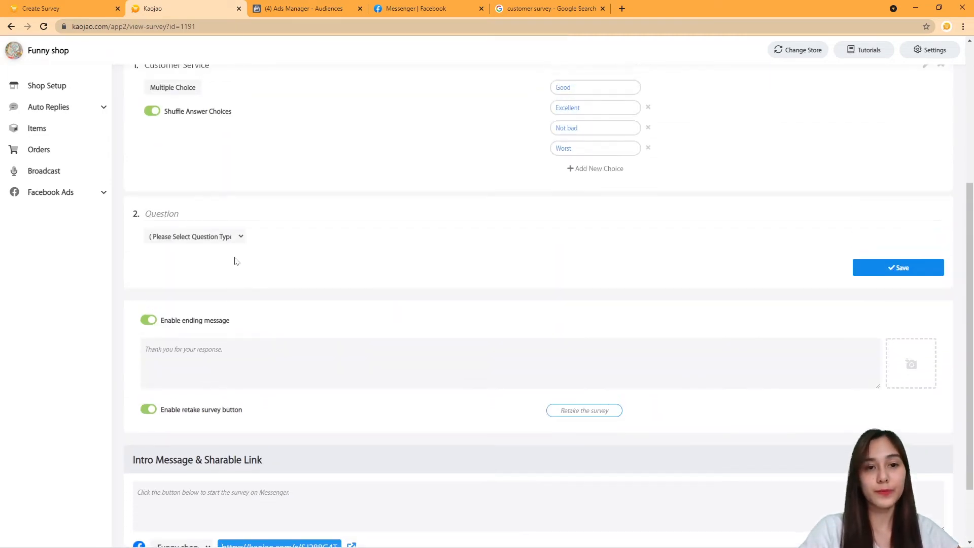
pyautogui.click(219, 230)
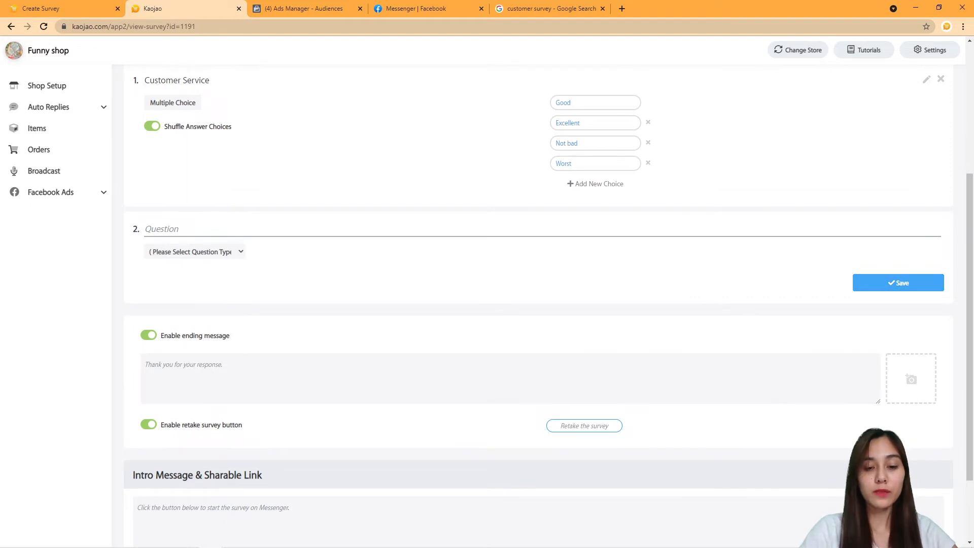
pyautogui.write('Produ')
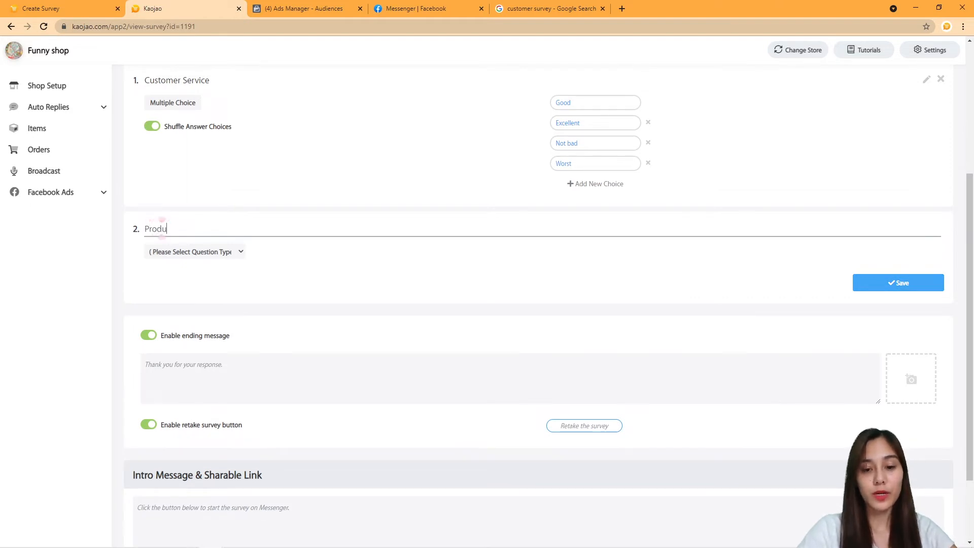
pyautogui.write('ct q')
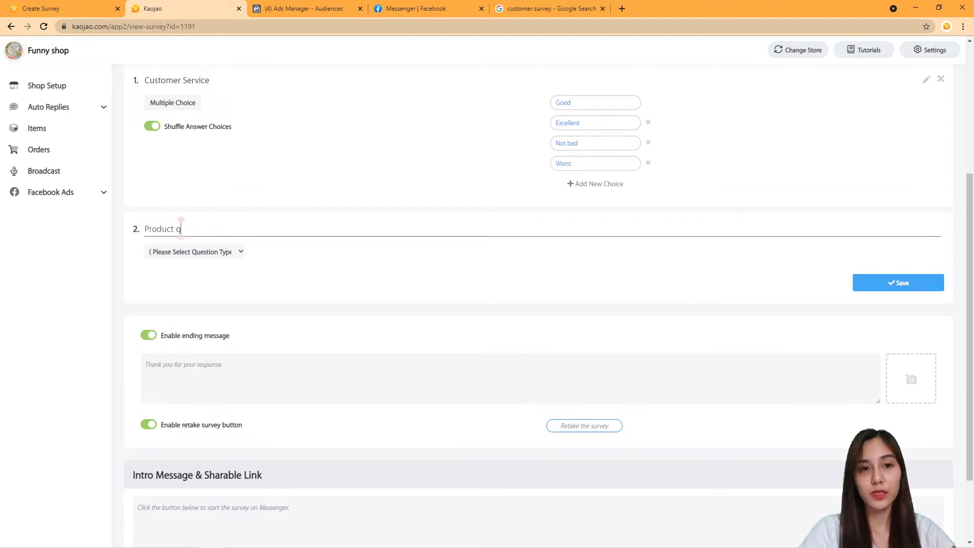
pyautogui.write('uality')
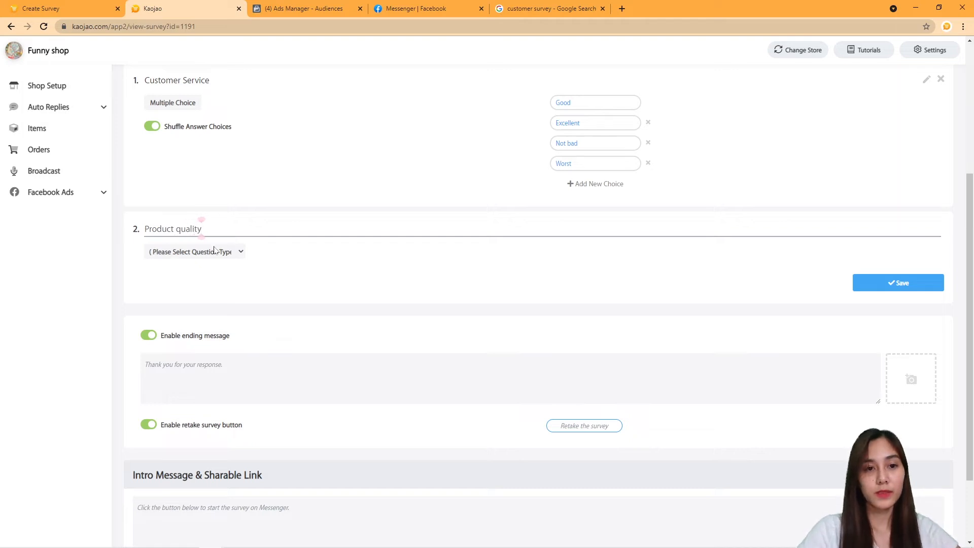
pyautogui.click(217, 252)
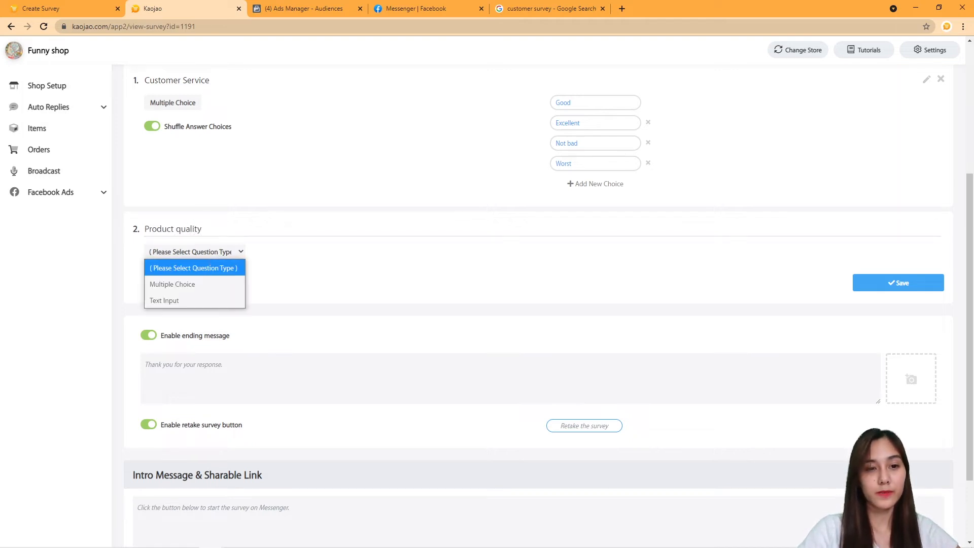
pyautogui.click(184, 301)
# Reword the second question to "Any feedback on product quality".
pyautogui.click(146, 229)
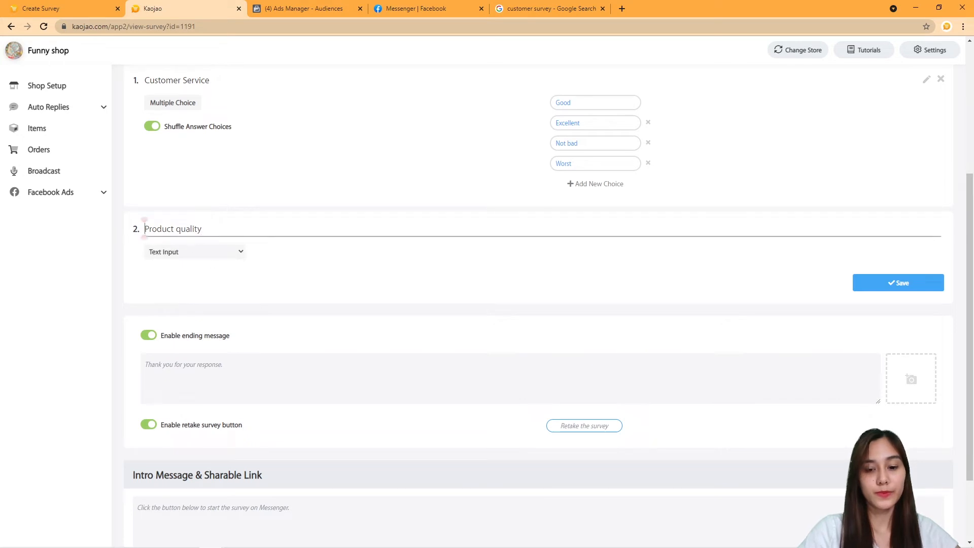
pyautogui.write('any feed')
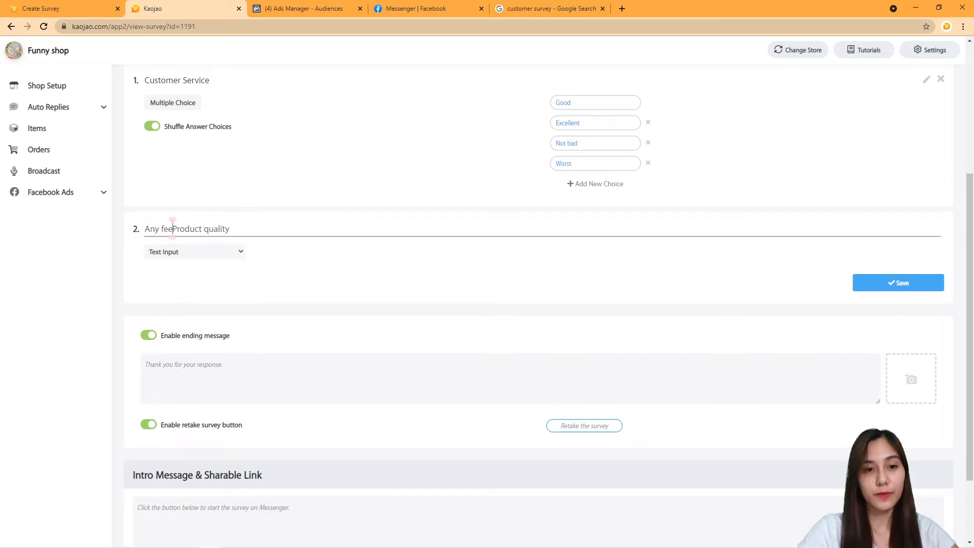
pyautogui.write('back on')
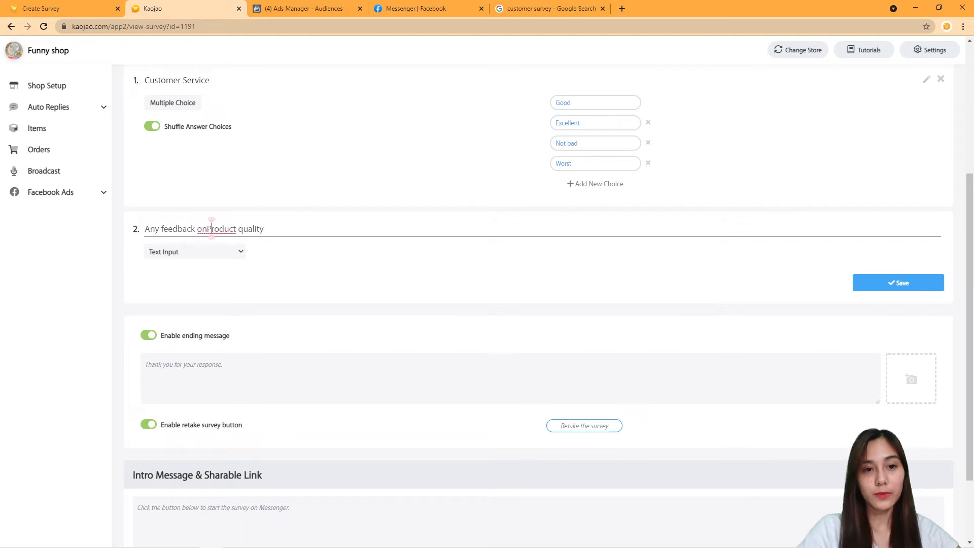
pyautogui.press('Delete')
pyautogui.write('p')
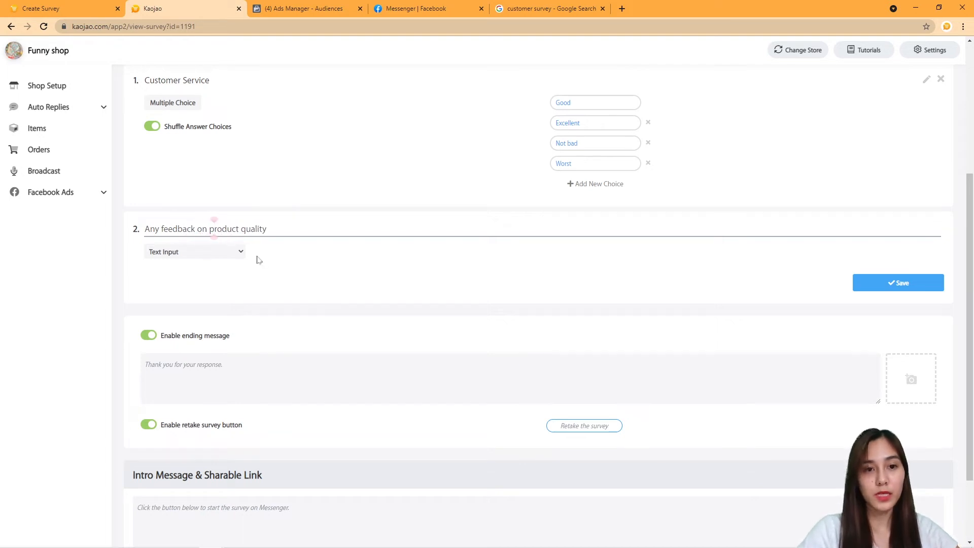
# Review the second question's type options, keep Text Input, and save the question.
pyautogui.click(233, 253)
pyautogui.click(355, 270)
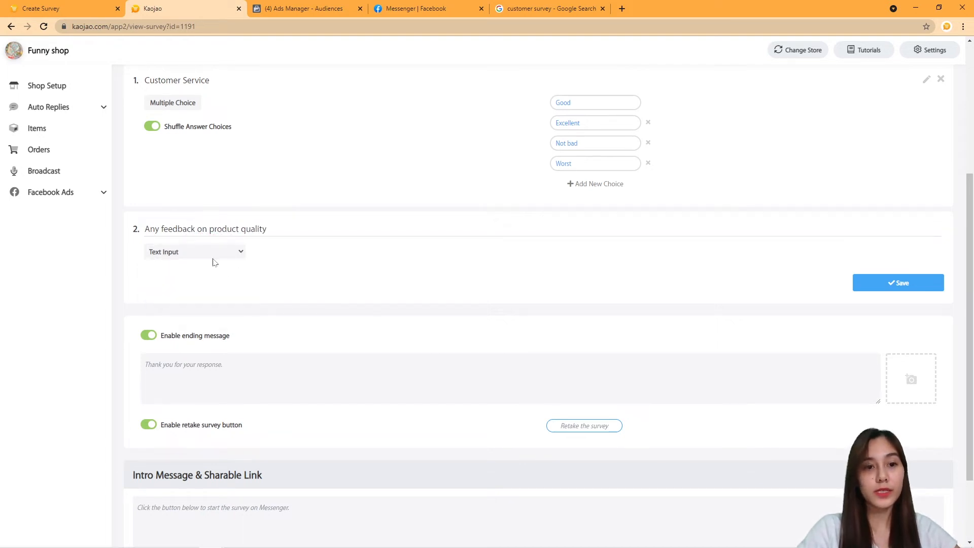
pyautogui.click(212, 255)
pyautogui.click(361, 270)
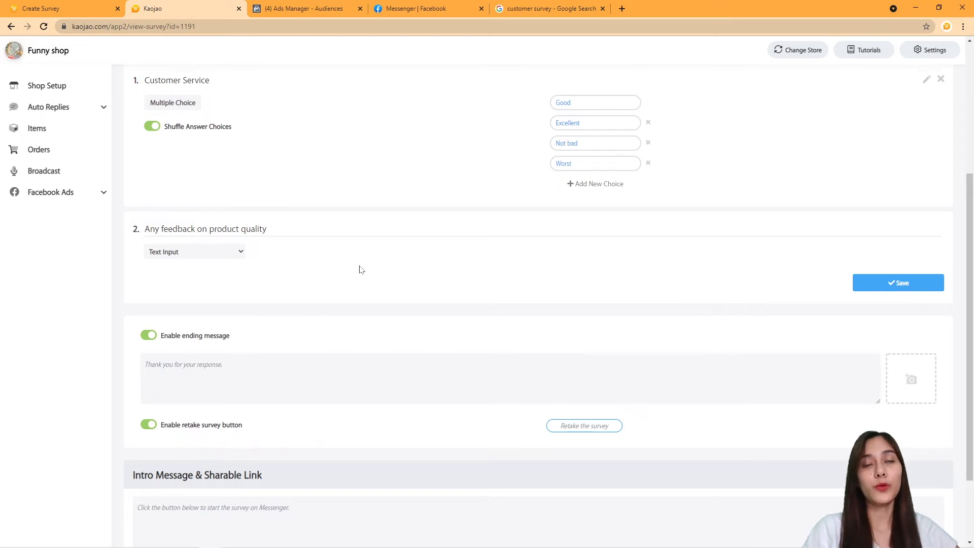
pyautogui.click(880, 284)
# Try turning the survey's ending message off and turn it back on.
pyautogui.scroll(-3, 254, 311)
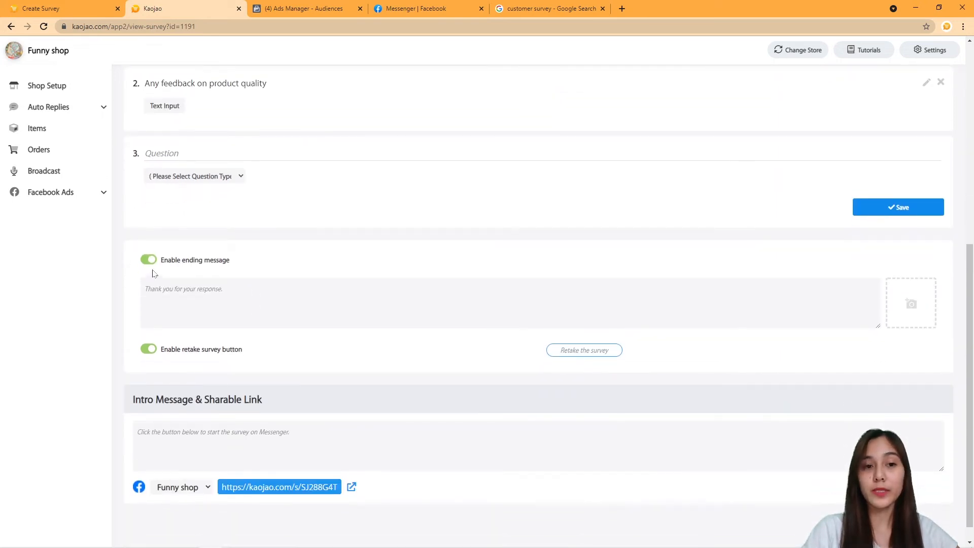
pyautogui.click(151, 262)
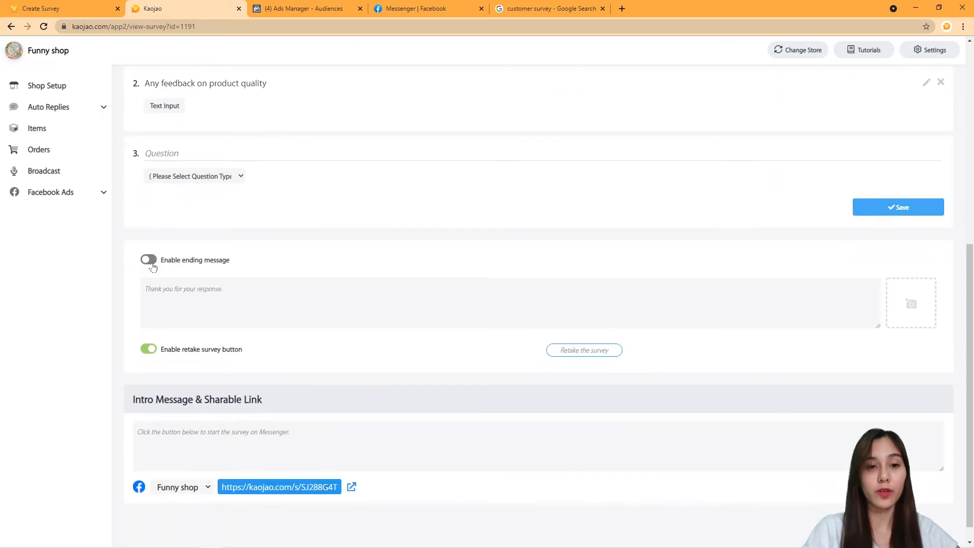
pyautogui.scroll(-1, 274, 368)
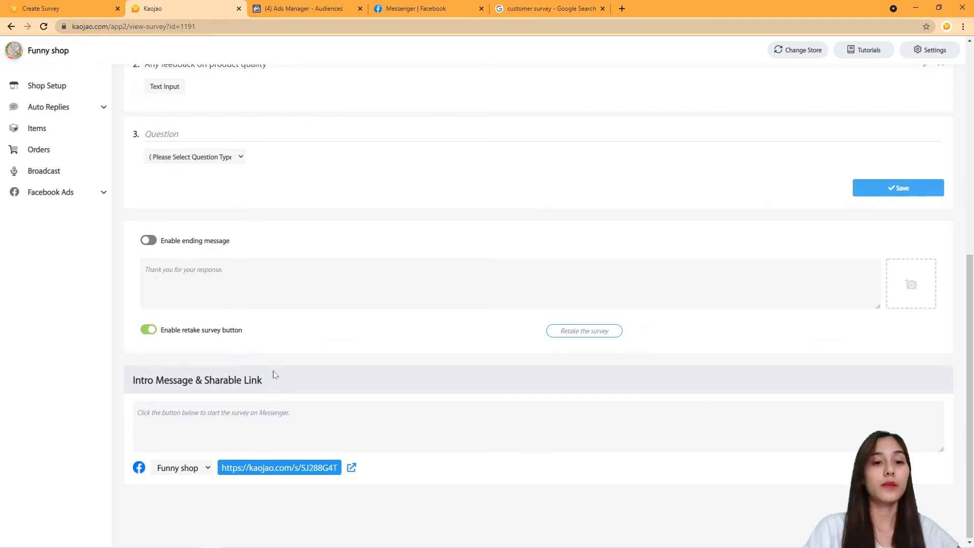
pyautogui.click(146, 243)
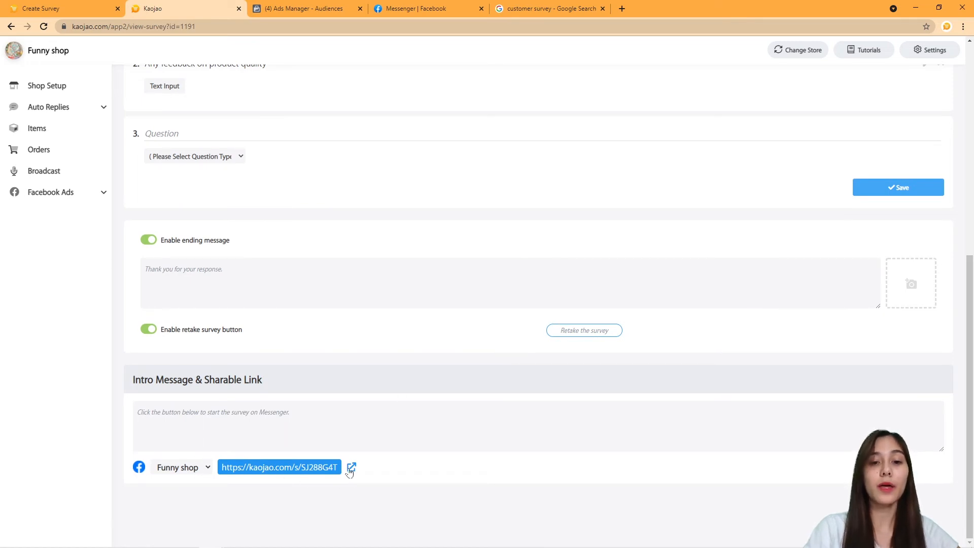
# Open the survey's sharable link, have the survey sent as a message, and switch to the Messenger chat.
pyautogui.click(323, 470)
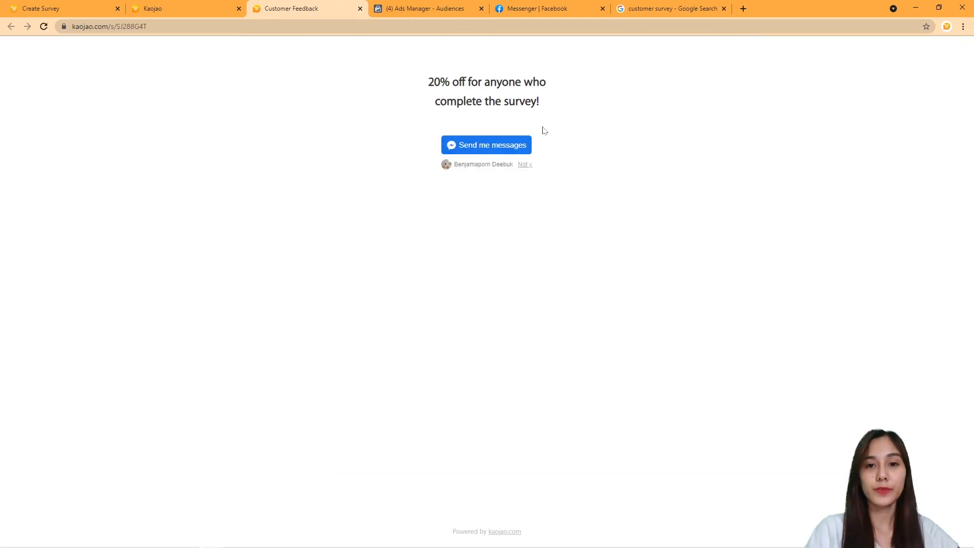
pyautogui.click(494, 148)
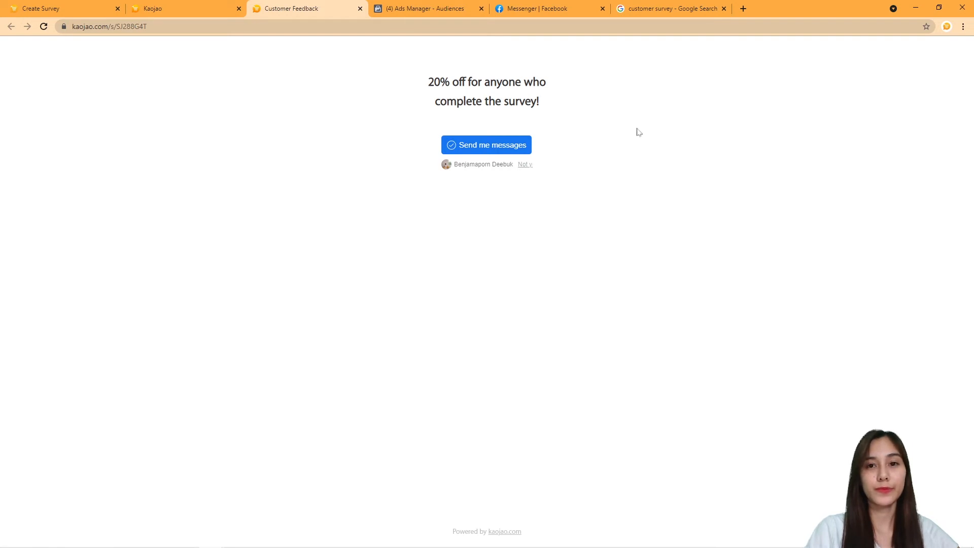
pyautogui.click(554, 11)
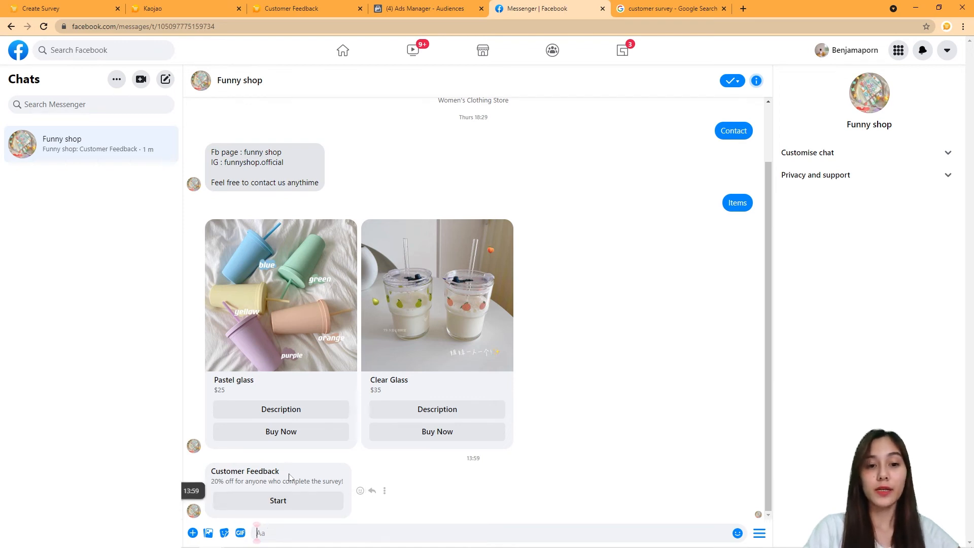
# Start the Customer Feedback survey in the Funny shop chat and answer the Customer Service question with "Good" (Answer 1).
pyautogui.moveTo(289, 477); pyautogui.dragTo(335, 481)
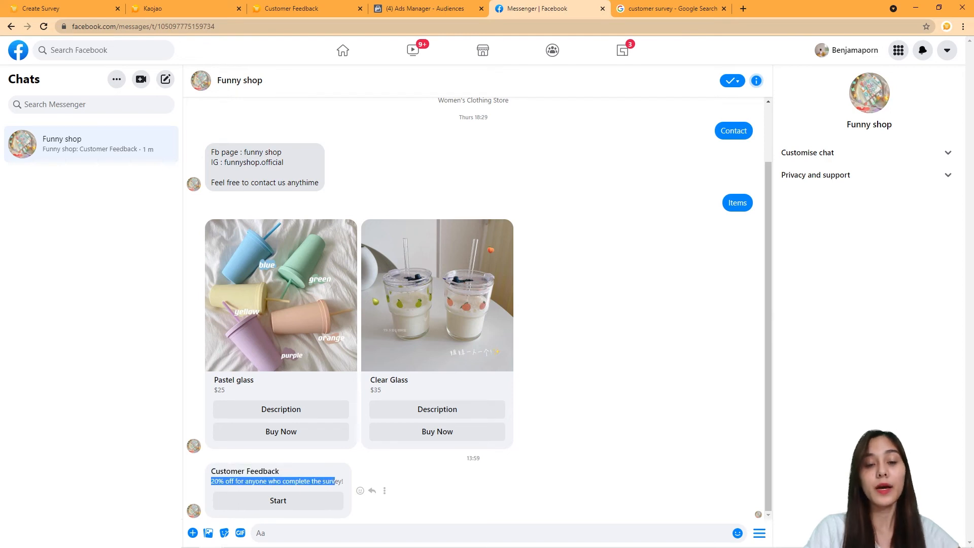
pyautogui.click(449, 493)
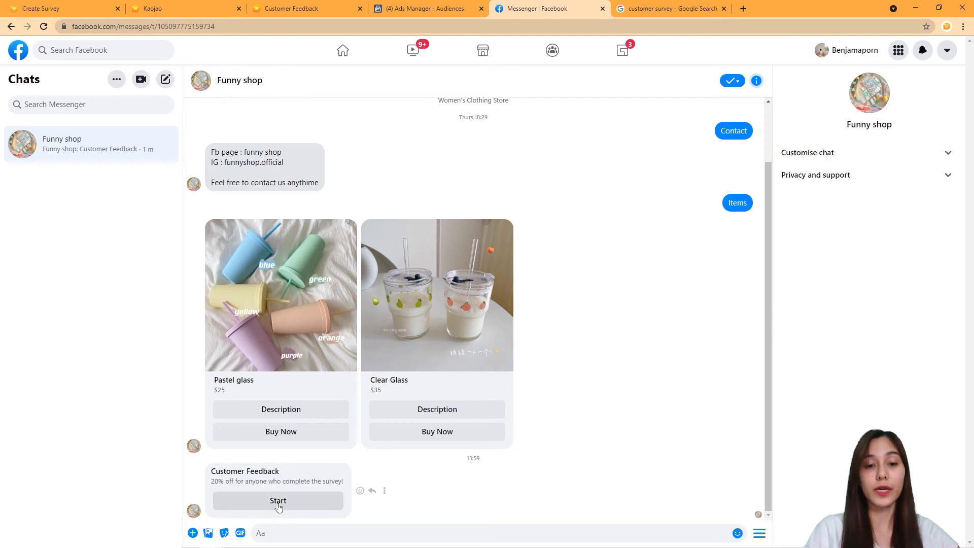
pyautogui.click(278, 500)
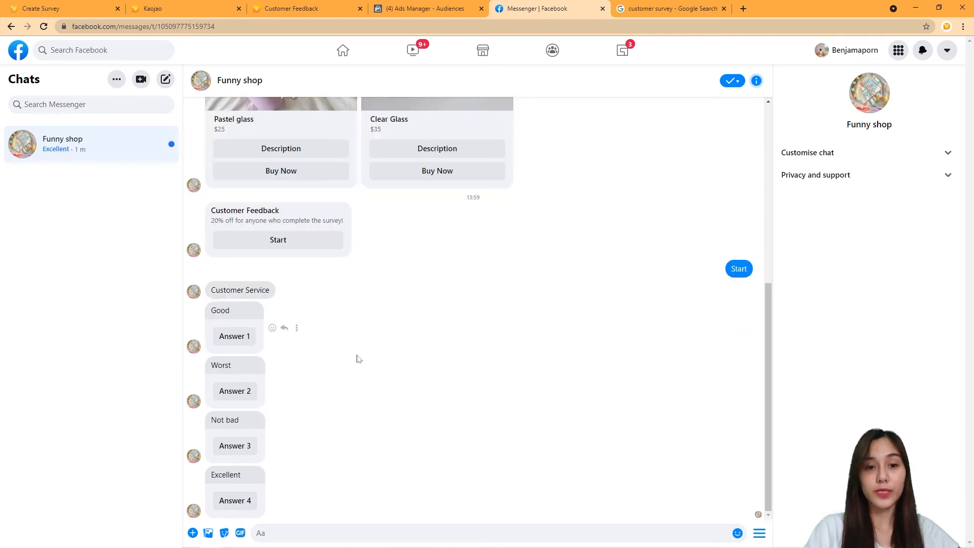
pyautogui.click(244, 337)
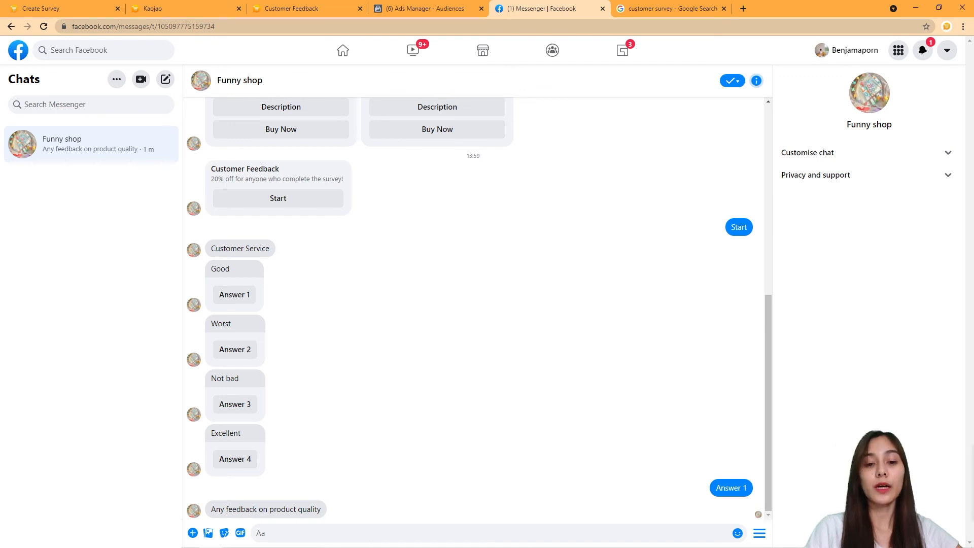
# Answer the product quality feedback question with the message "I really love the glass one. Btw, pls provide us more color" and send it.
pyautogui.click(257, 533)
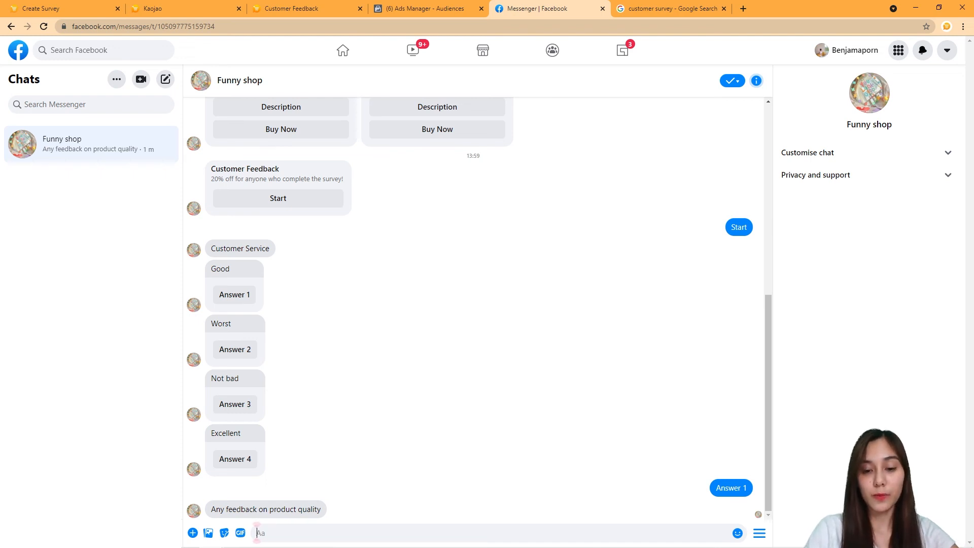
pyautogui.write('I rea')
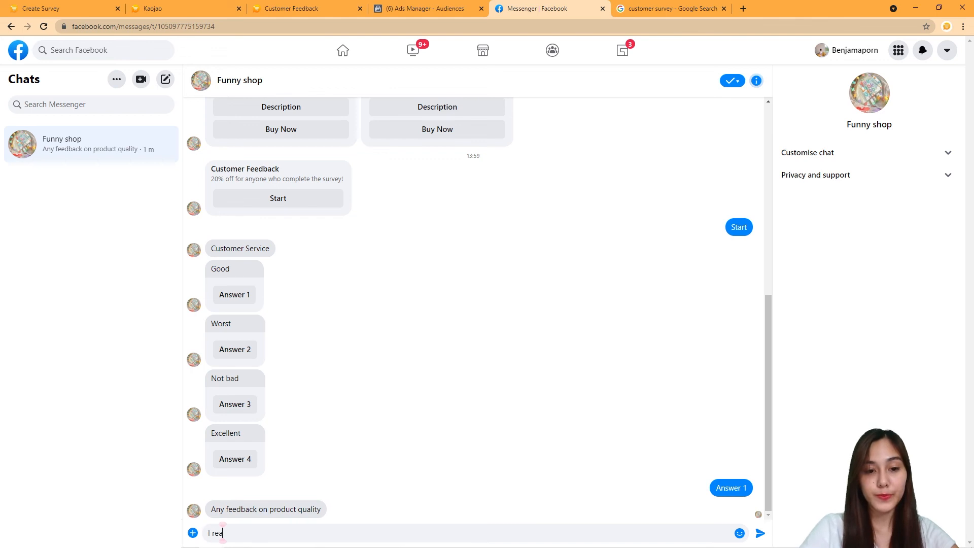
pyautogui.write('ly')
pyautogui.write('l')
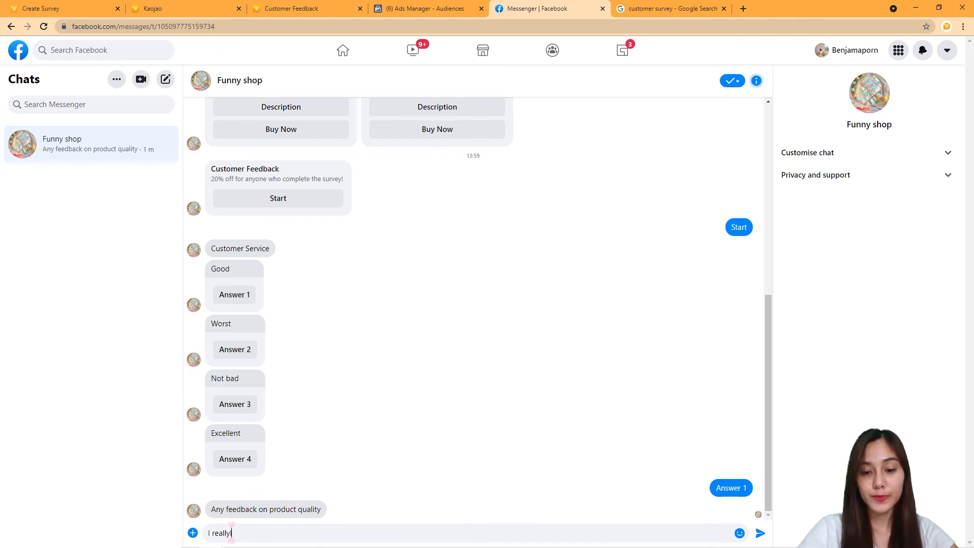
pyautogui.write('ove')
pyautogui.press('BackSpace')
pyautogui.press('BackSpace')
pyautogui.press('BackSpace')
pyautogui.press('BackSpace')
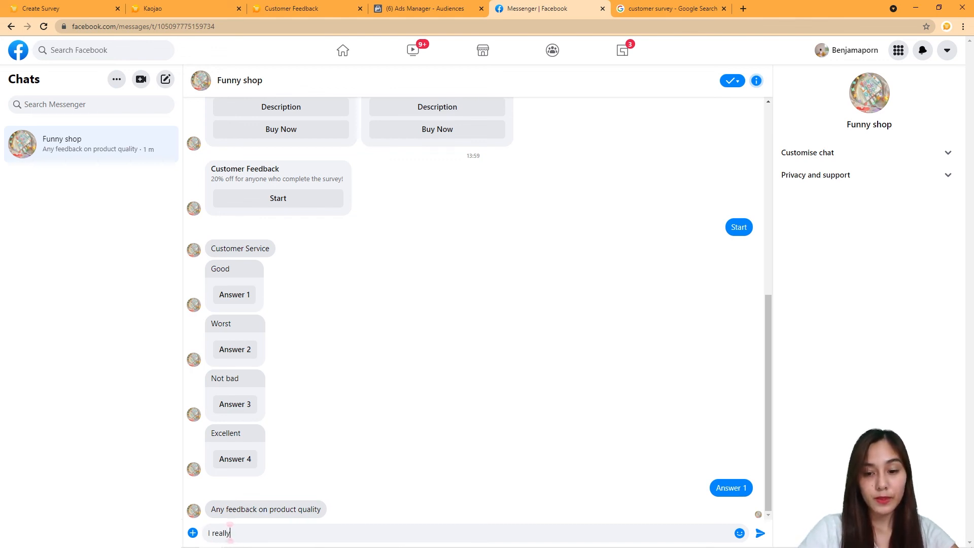
pyautogui.write('love the g')
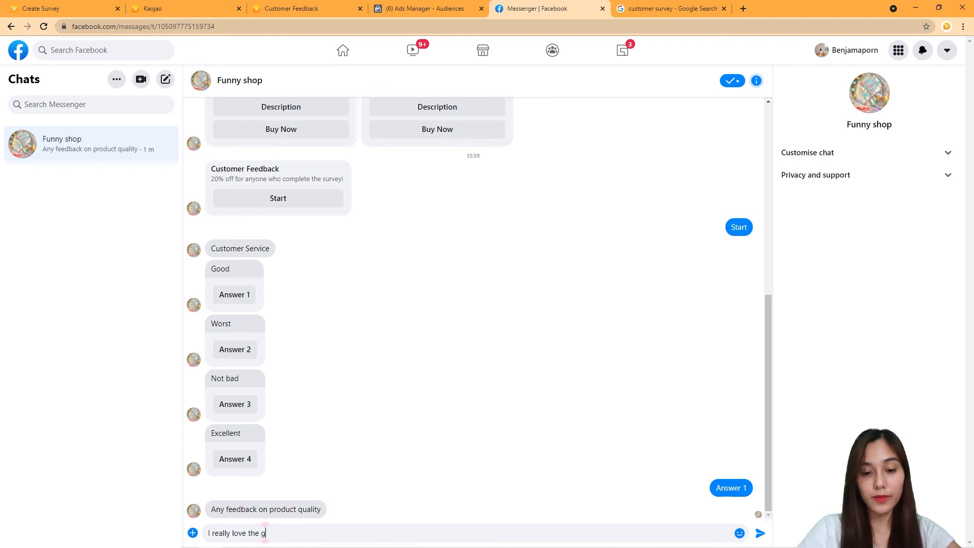
pyautogui.write('lass one')
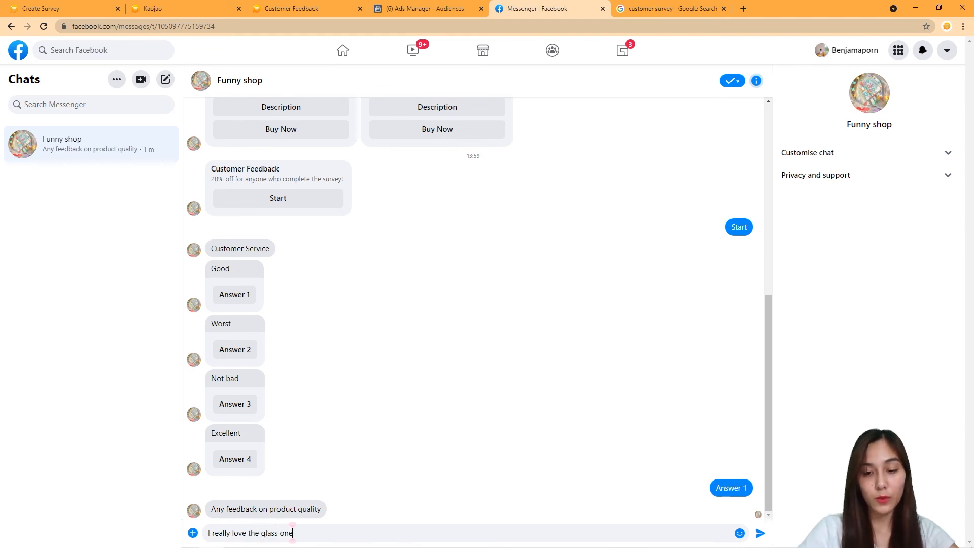
pyautogui.write('. Btq')
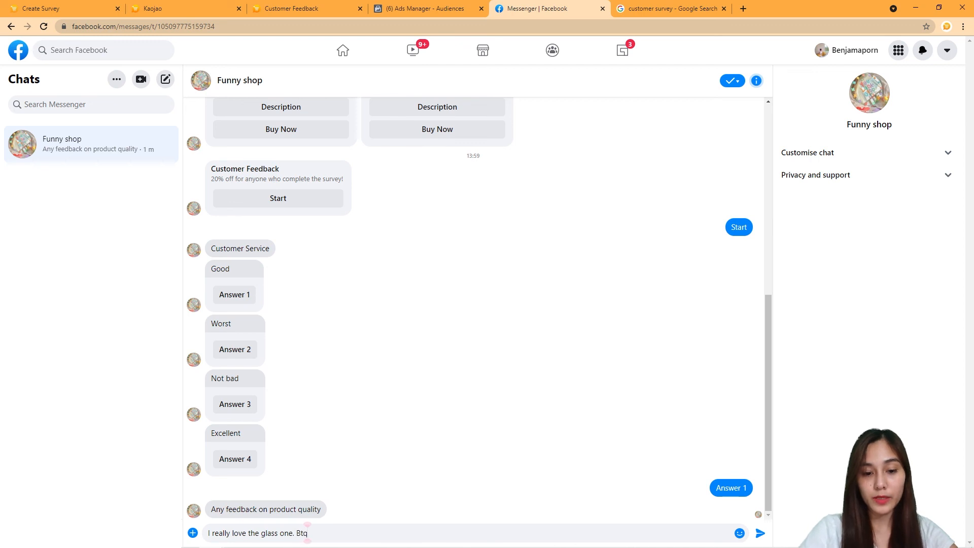
pyautogui.press('BackSpace')
pyautogui.write('w, p')
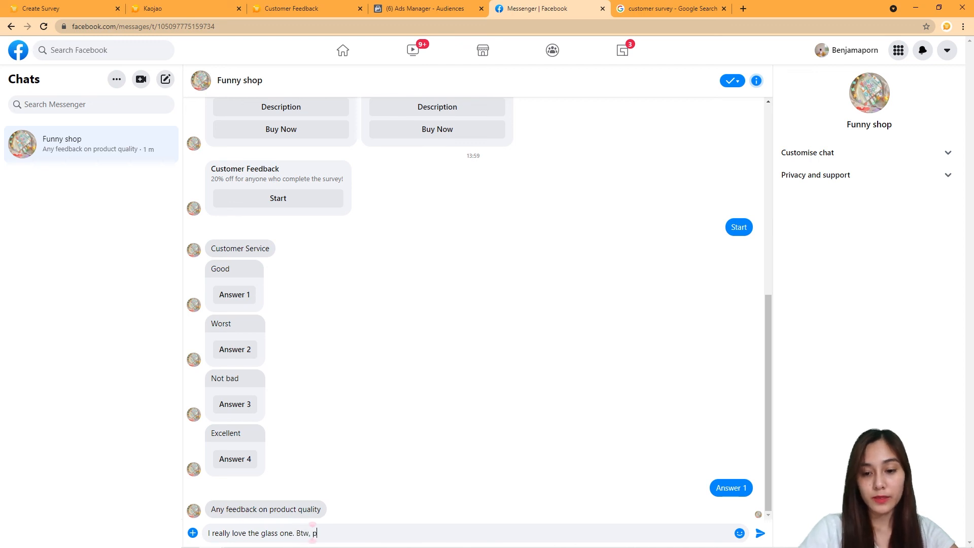
pyautogui.write('ls pr')
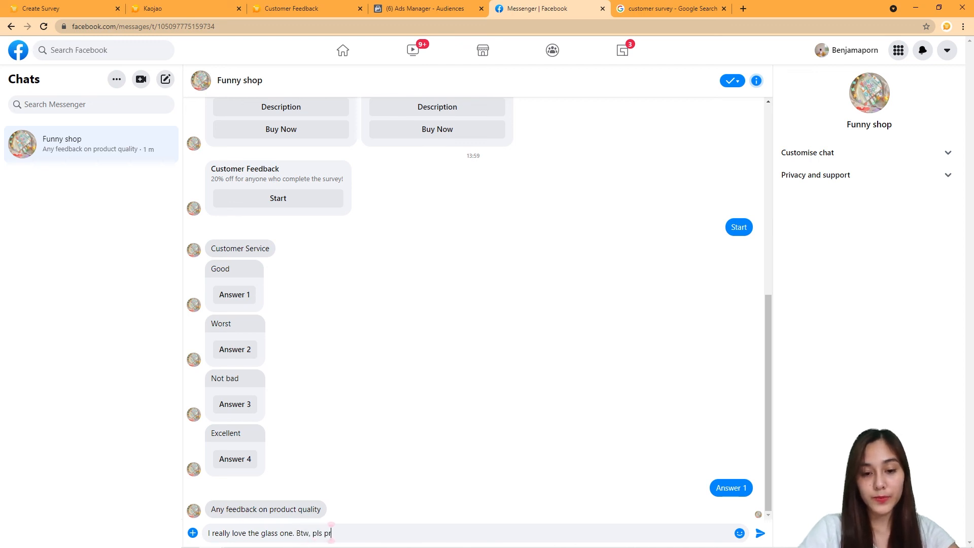
pyautogui.write('ovide us m')
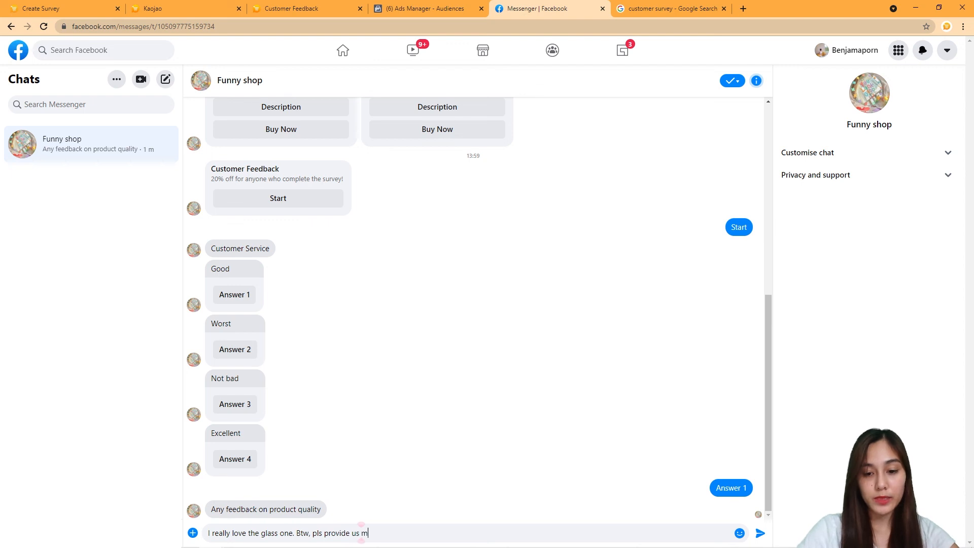
pyautogui.write('ore color')
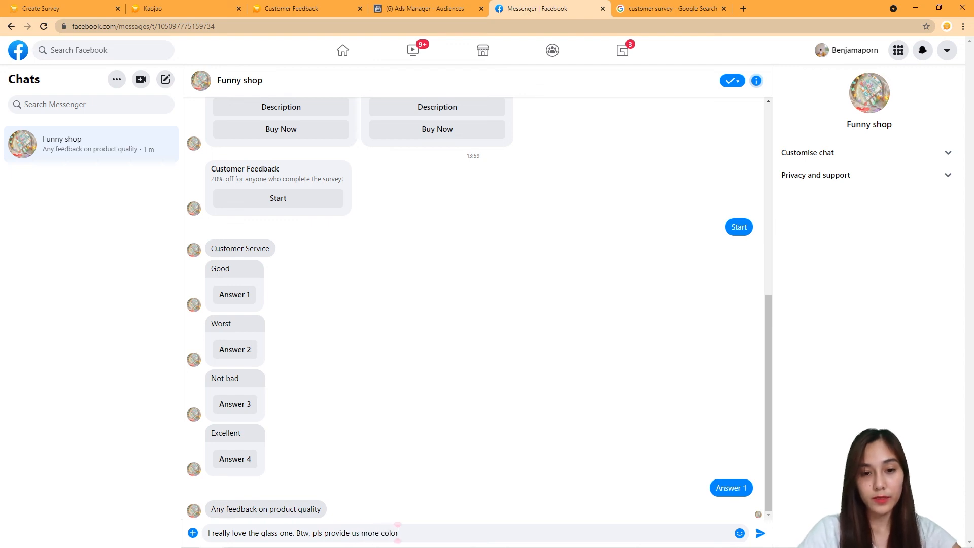
pyautogui.press('Return')
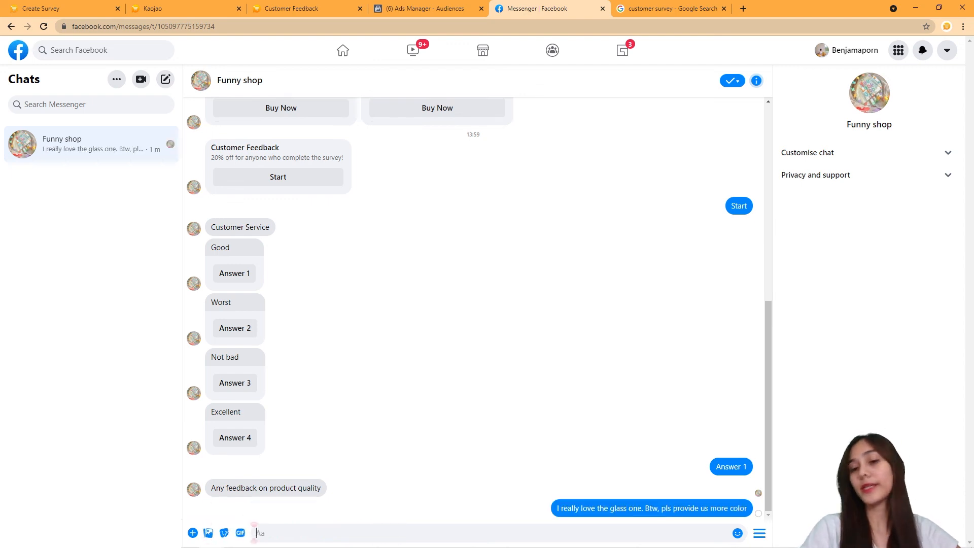